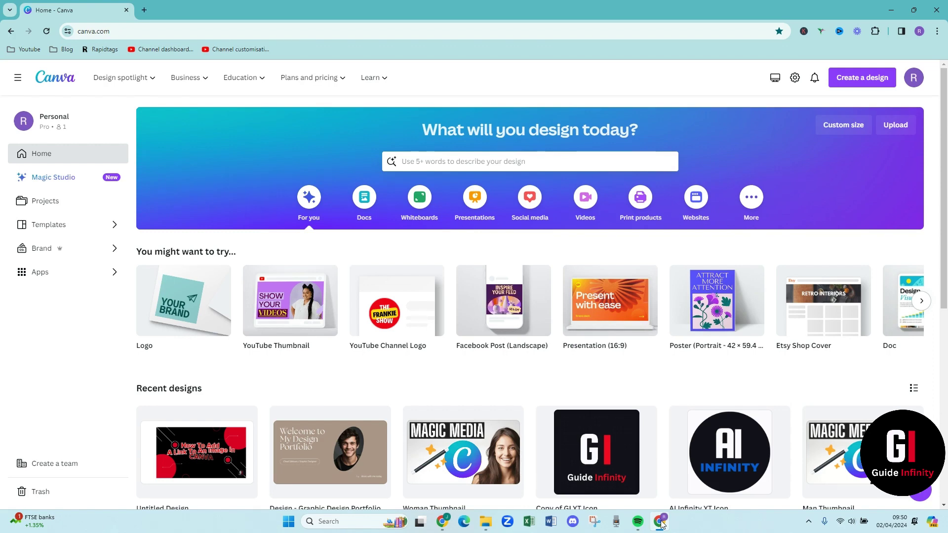
# Search Canva for 'website' and open the Website templates gallery
pyautogui.click(442, 167)
pyautogui.write('WEBSIT')
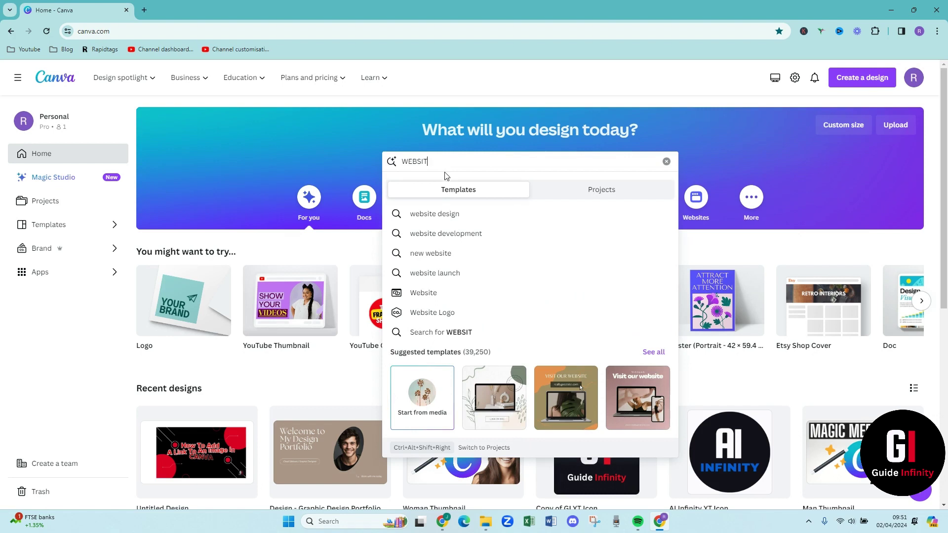
pyautogui.click(450, 296)
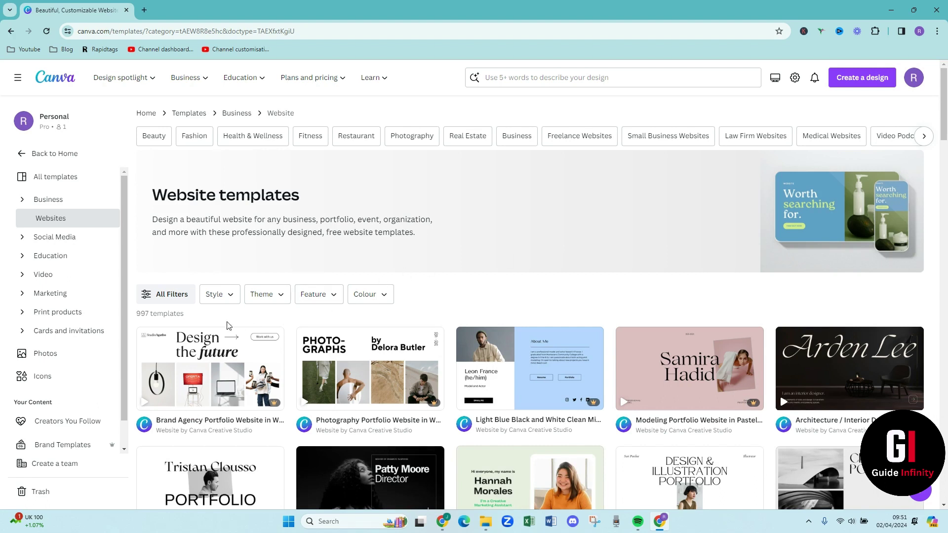
pyautogui.click(172, 296)
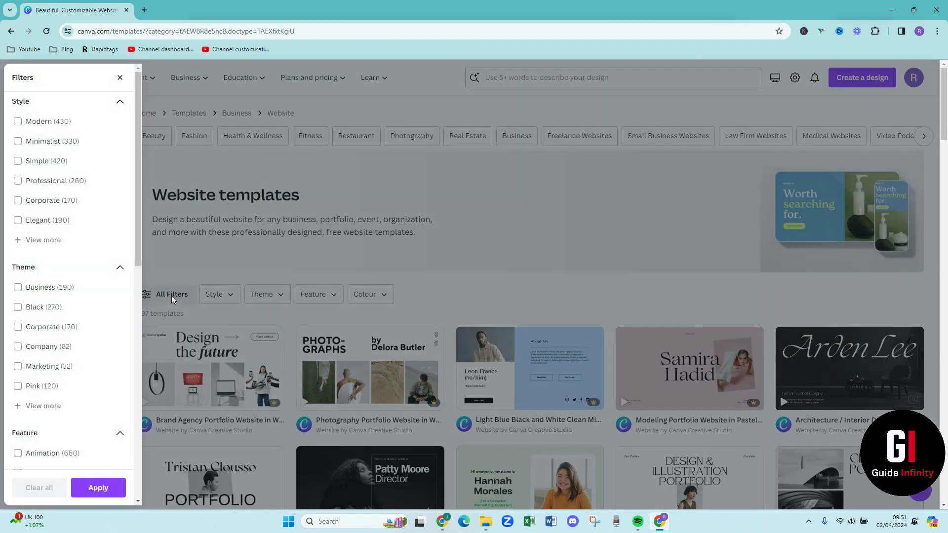
pyautogui.scroll(-5, 61, 333)
pyautogui.click(63, 337)
pyautogui.scroll(-5, 63, 337)
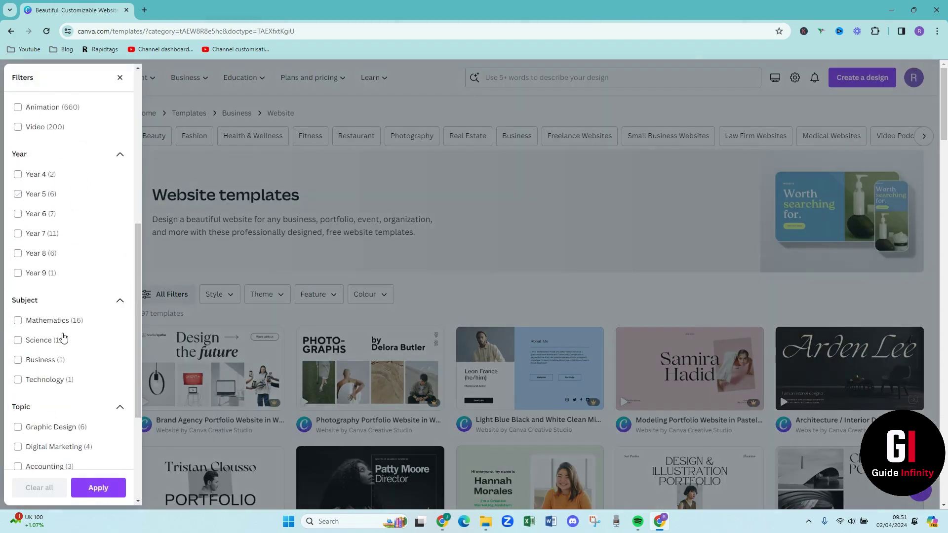
pyautogui.click(62, 336)
pyautogui.scroll(-1, 62, 340)
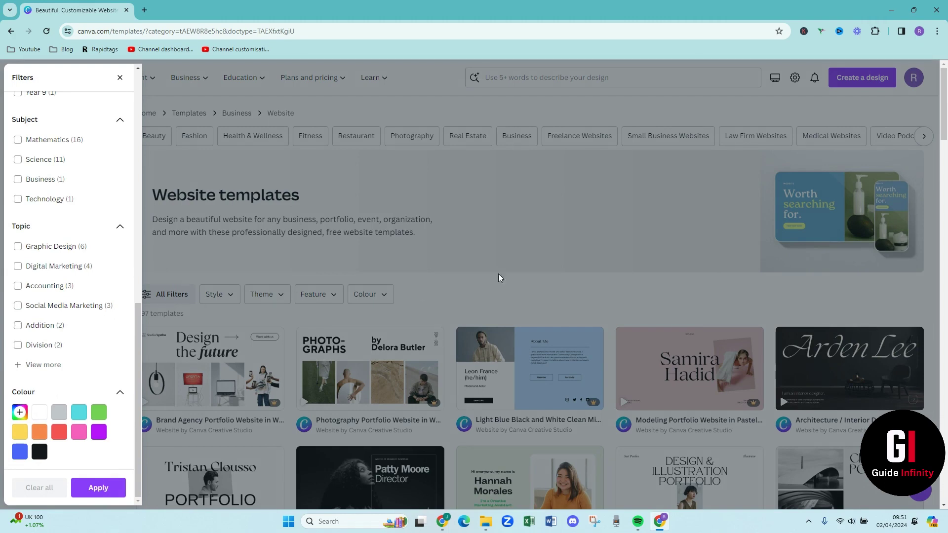
pyautogui.click(450, 285)
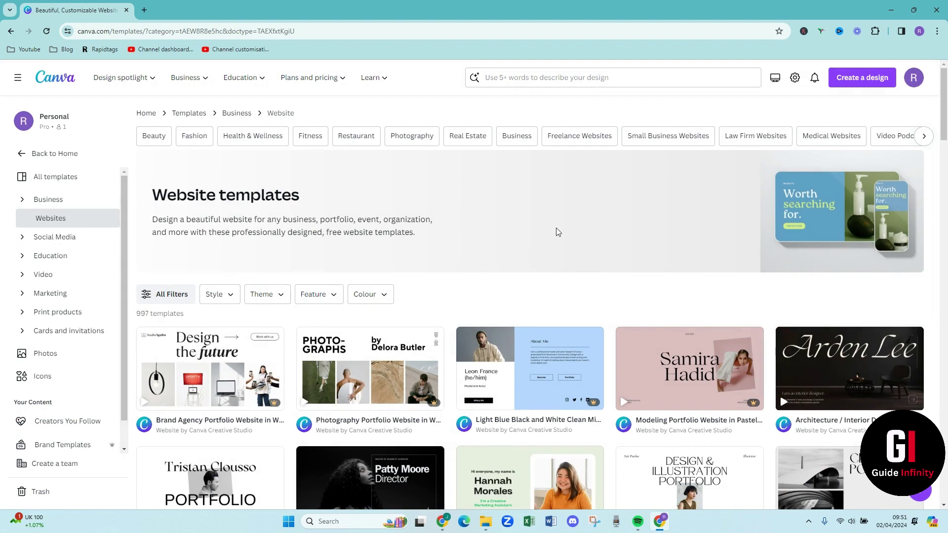
# Scroll down the Website templates grid to find the Design Illustration Portfolio template
pyautogui.scroll(-1, 595, 239)
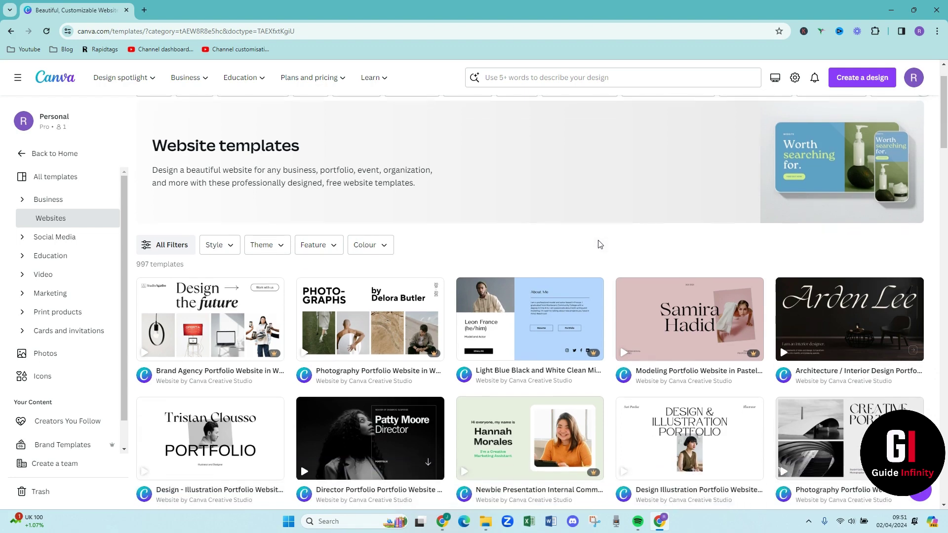
pyautogui.scroll(-3, 604, 238)
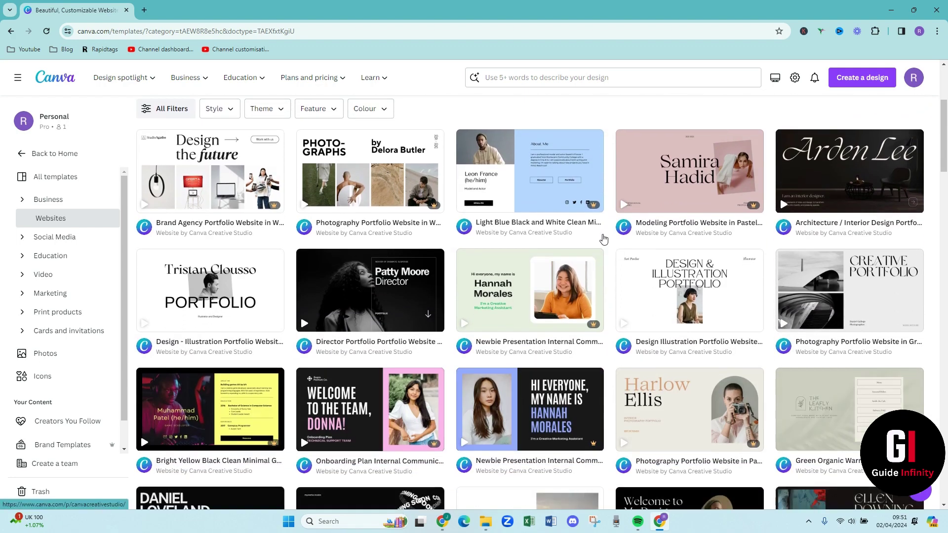
pyautogui.scroll(-2, 604, 239)
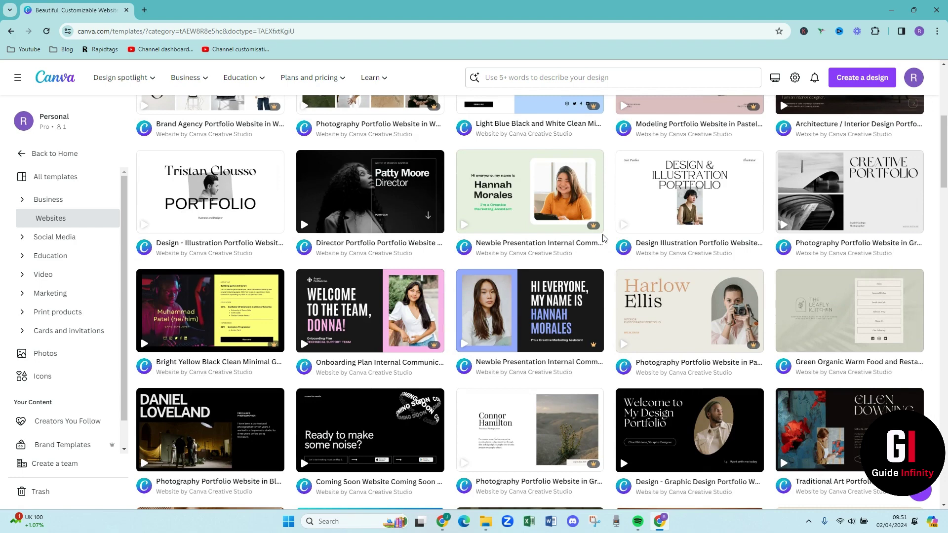
pyautogui.scroll(-5, 603, 239)
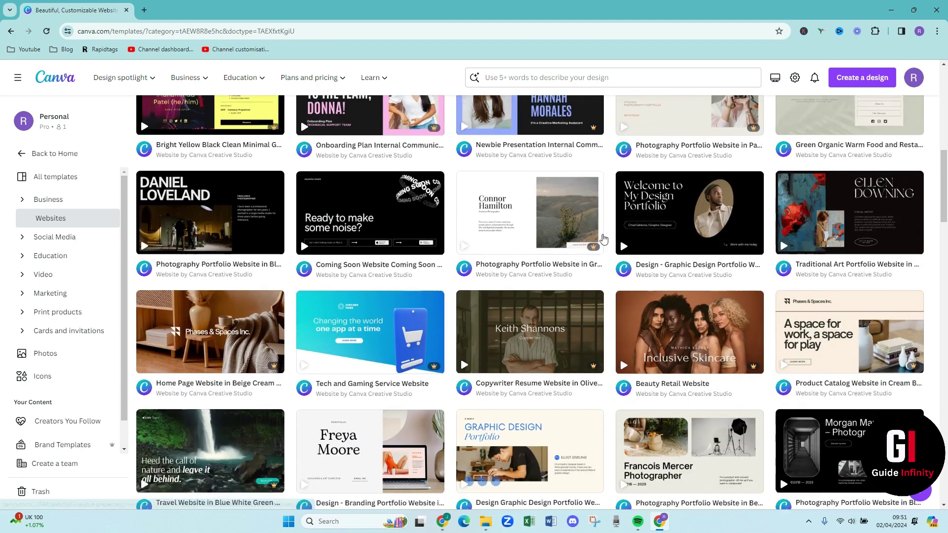
pyautogui.scroll(-2, 603, 239)
pyautogui.scroll(-1, 604, 239)
pyautogui.scroll(-3, 603, 239)
pyautogui.scroll(-2, 604, 239)
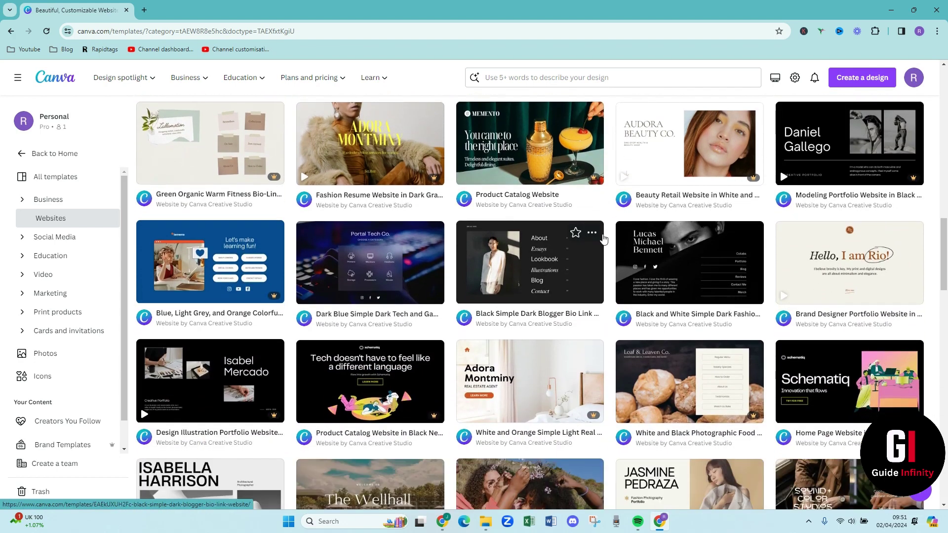
pyautogui.scroll(-1, 604, 239)
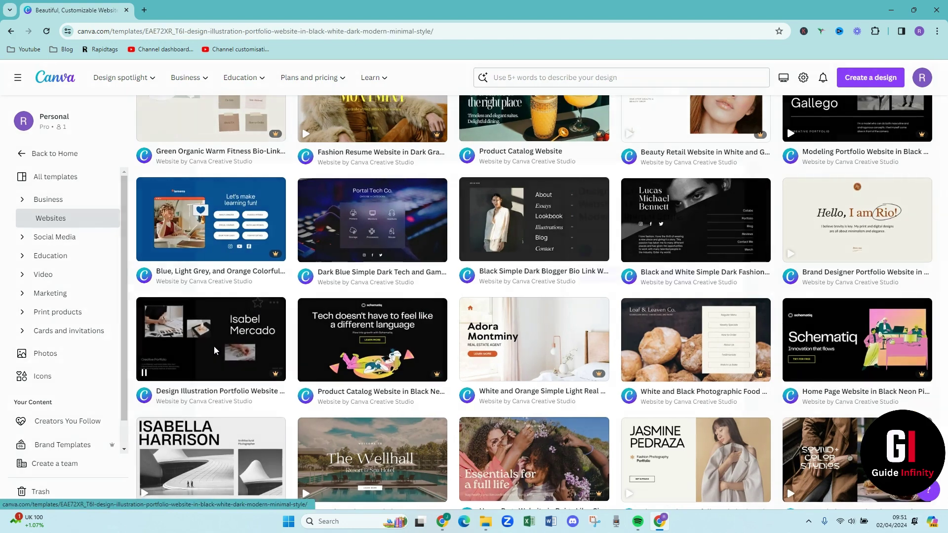
# Open the Design Illustration Portfolio Website template as an editable seven-page design
pyautogui.click(214, 347)
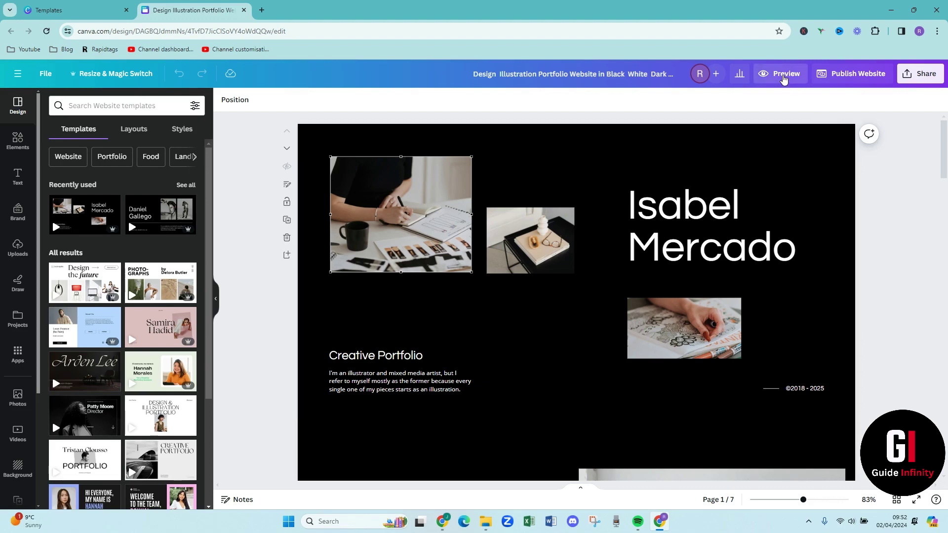
# Preview the site in desktop view with Home, About, Background, Gallery and Contact navigation
pyautogui.click(784, 76)
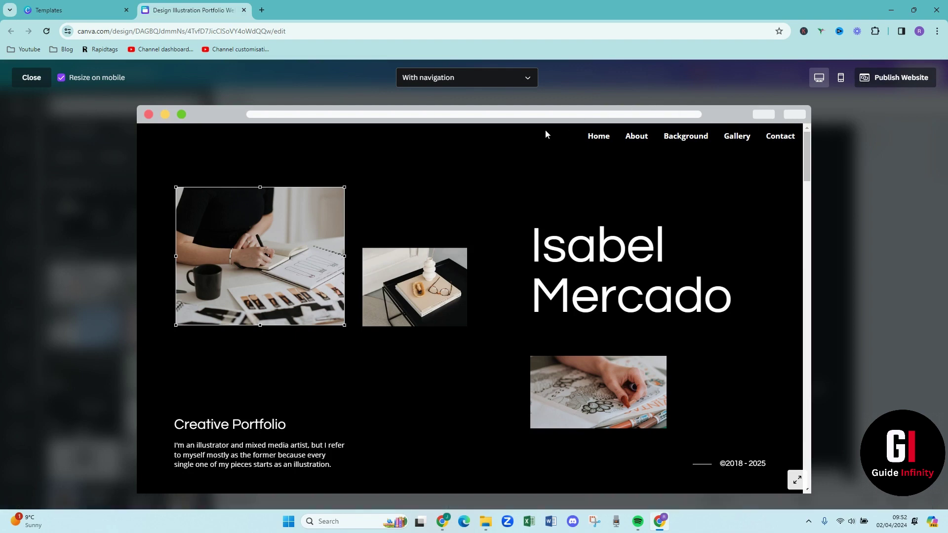
# Replace the home page's sample name heading with the portfolio owner's name
pyautogui.click(28, 82)
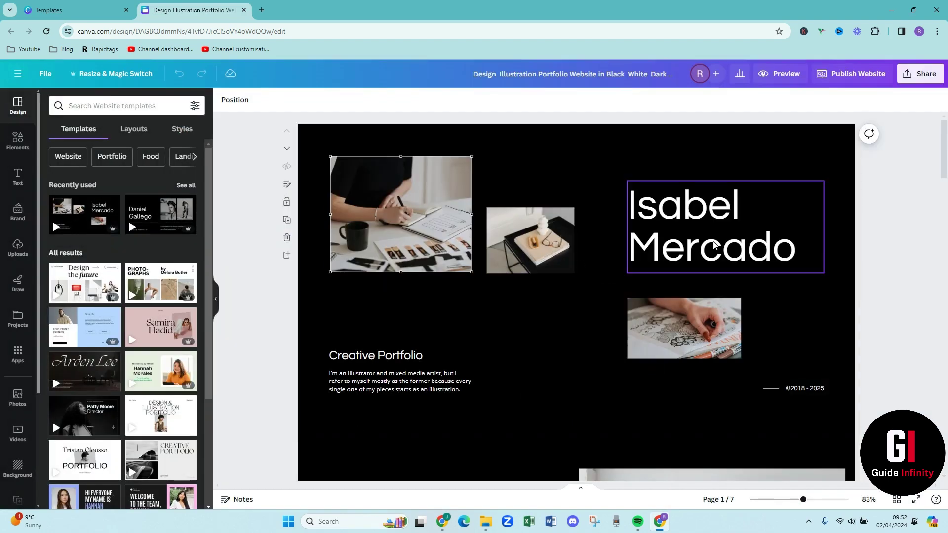
pyautogui.click(714, 244)
pyautogui.click(714, 246)
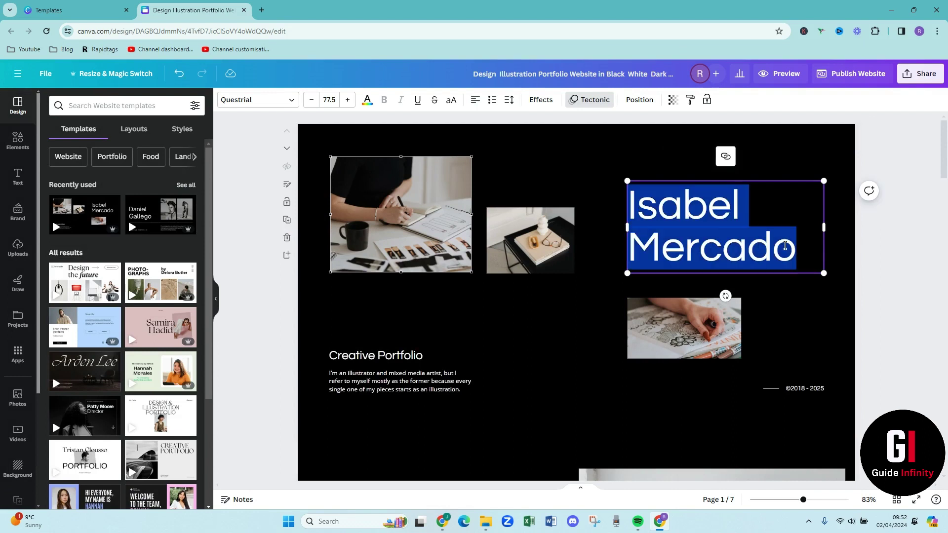
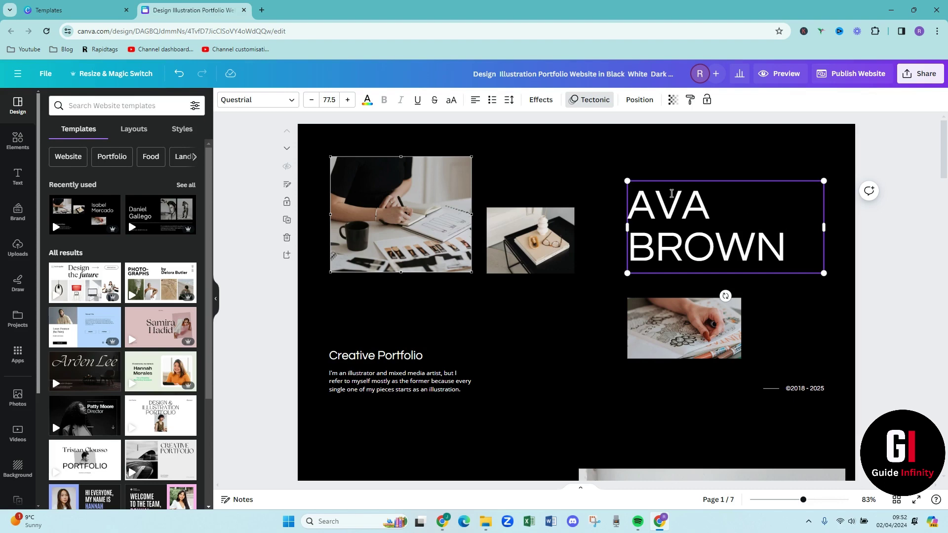
pyautogui.click(564, 173)
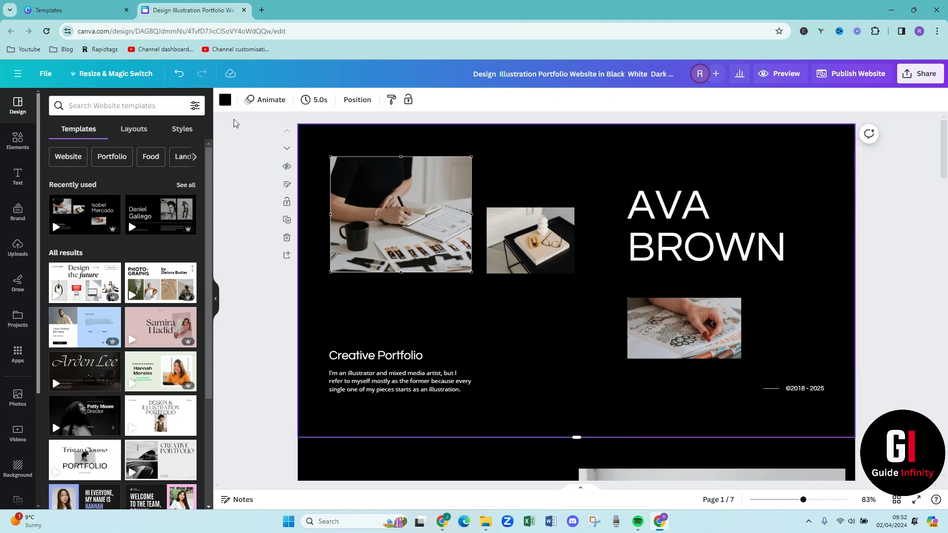
# Change the first page's background from black to muted beige #B2A08F
pyautogui.click(224, 102)
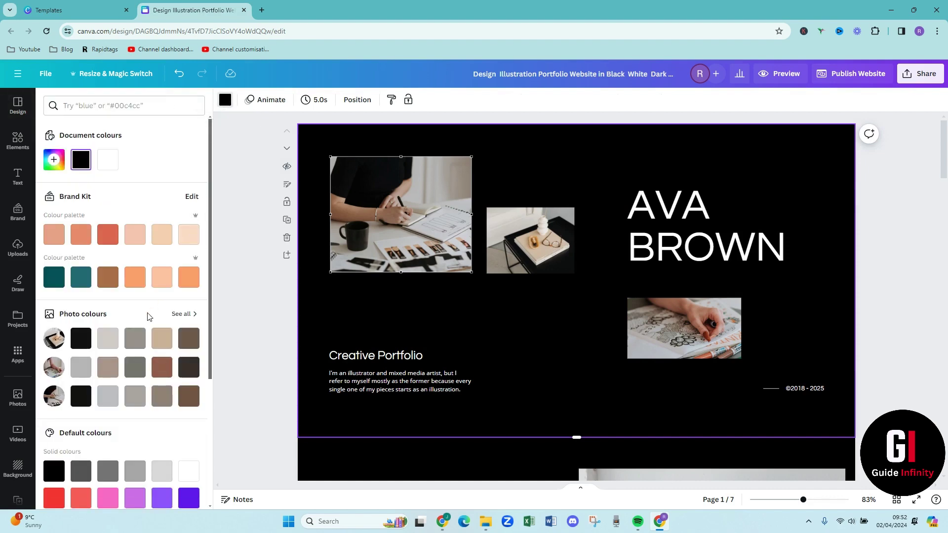
pyautogui.click(159, 341)
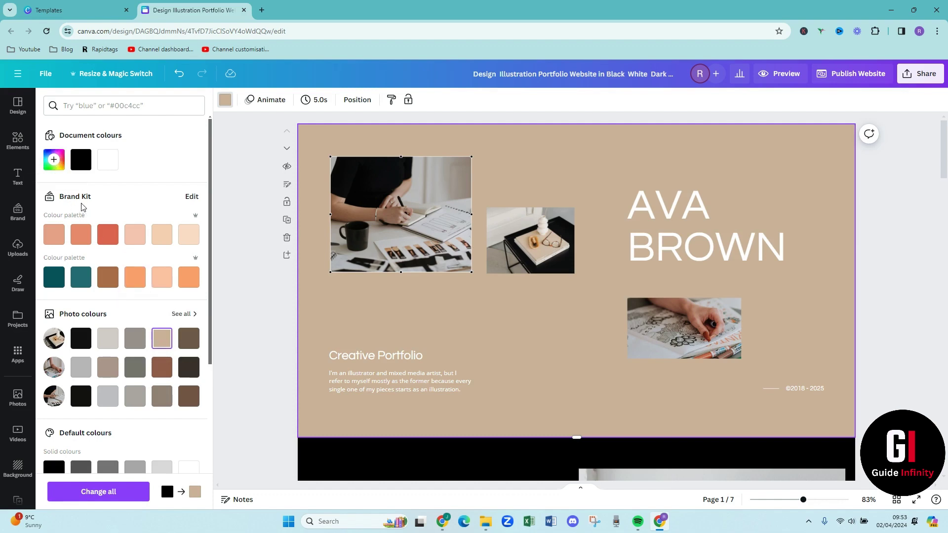
pyautogui.click(53, 159)
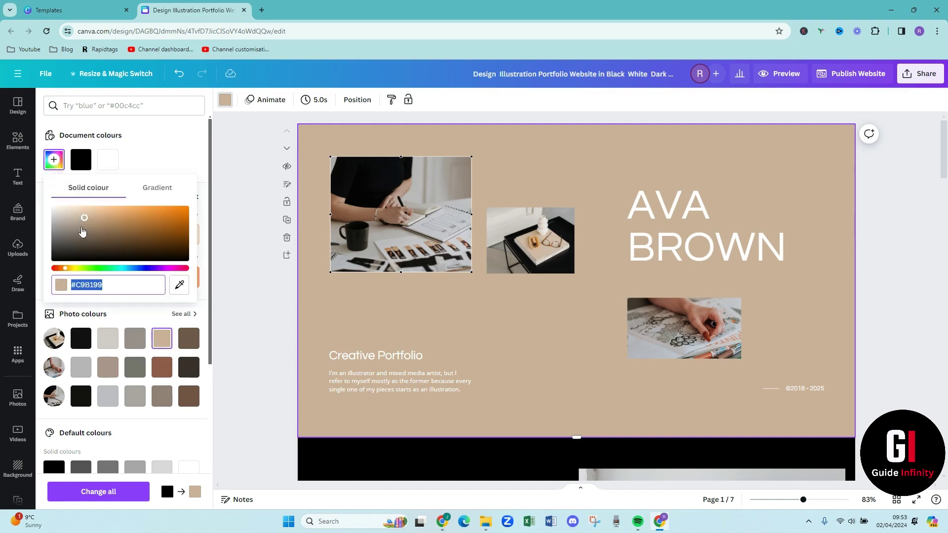
pyautogui.click(85, 226)
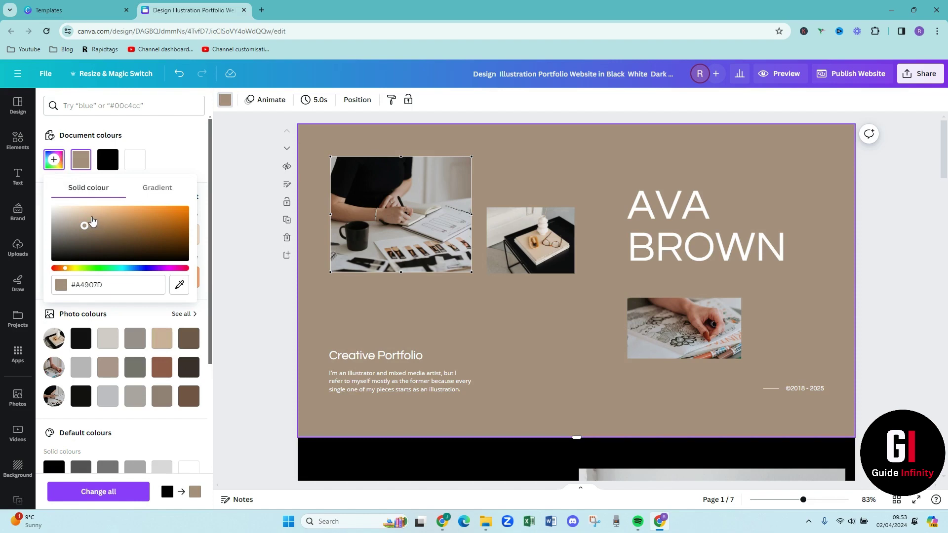
pyautogui.moveTo(84, 226)
pyautogui.mouseDown()
pyautogui.moveTo(91, 214)
pyautogui.moveTo(89, 228)
pyautogui.moveTo(79, 227)
pyautogui.mouseUp()
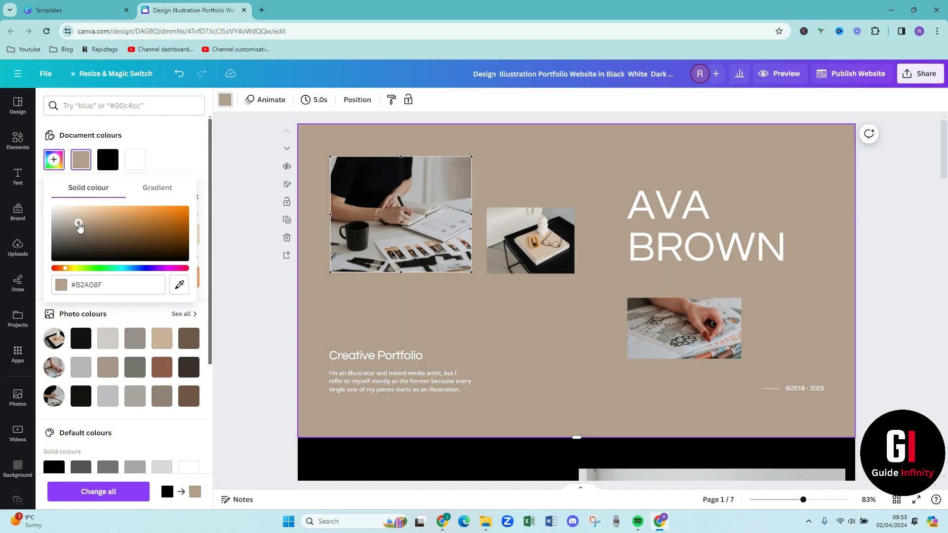
pyautogui.click(484, 352)
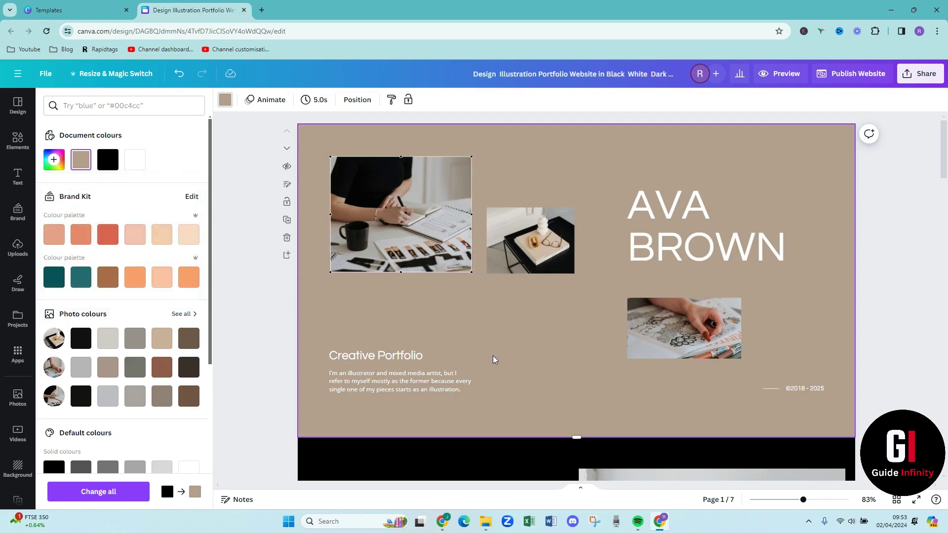
pyautogui.click(681, 241)
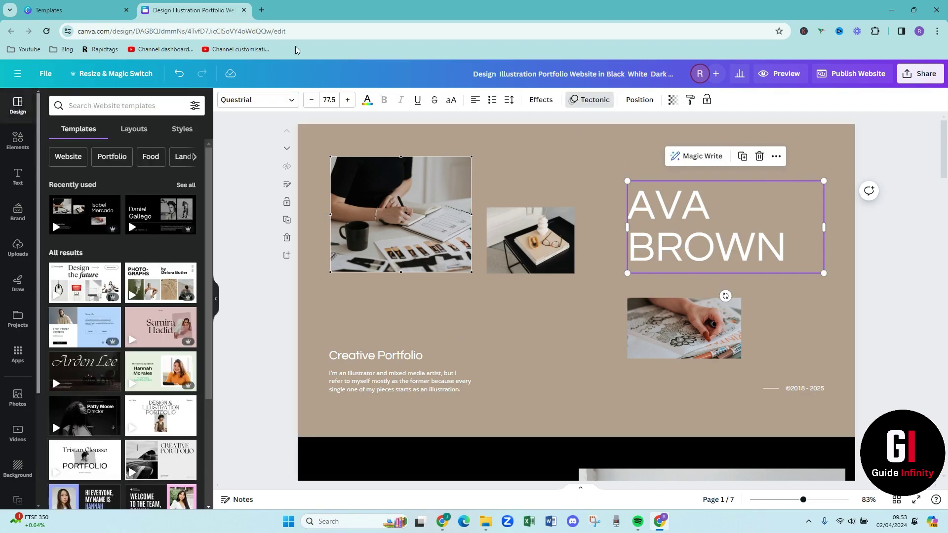
pyautogui.click(265, 107)
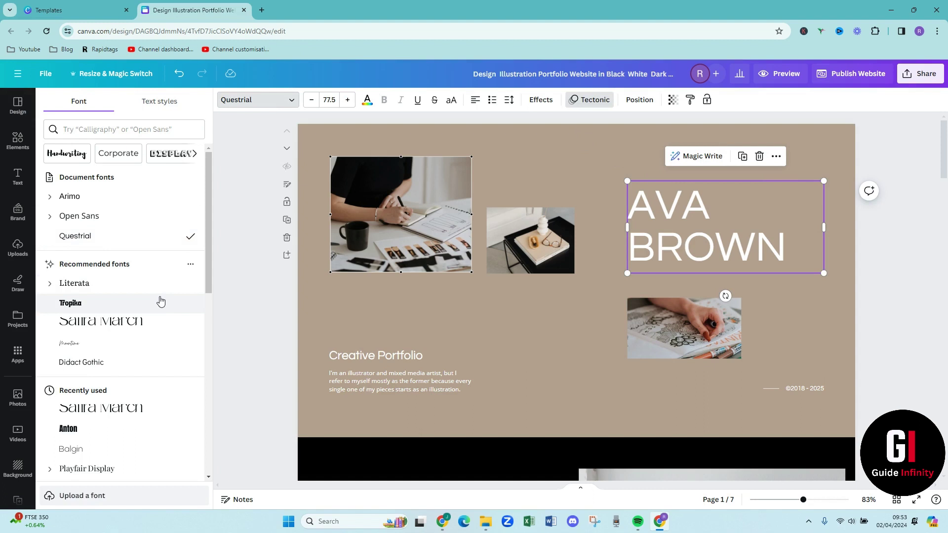
pyautogui.click(348, 298)
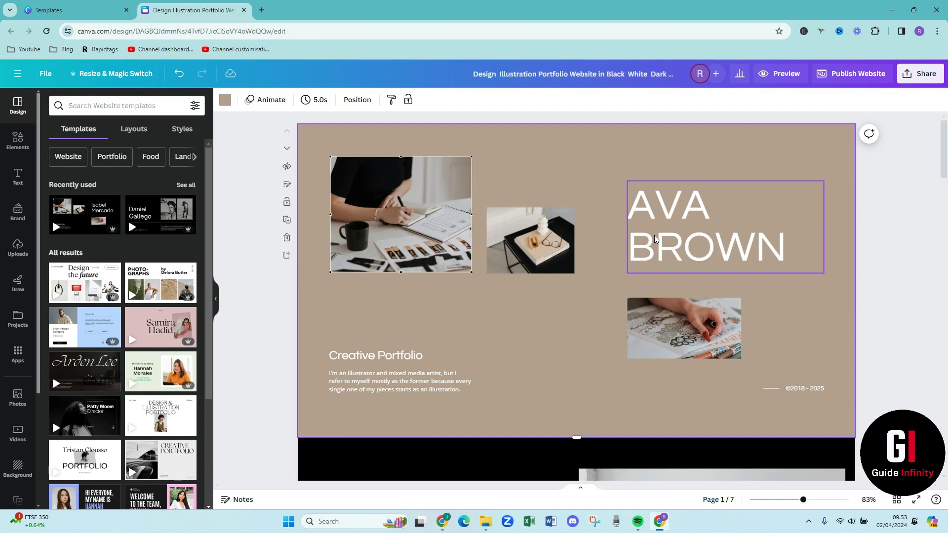
# Make the home page's name heading black using the black document colour swatch
pyautogui.click(654, 237)
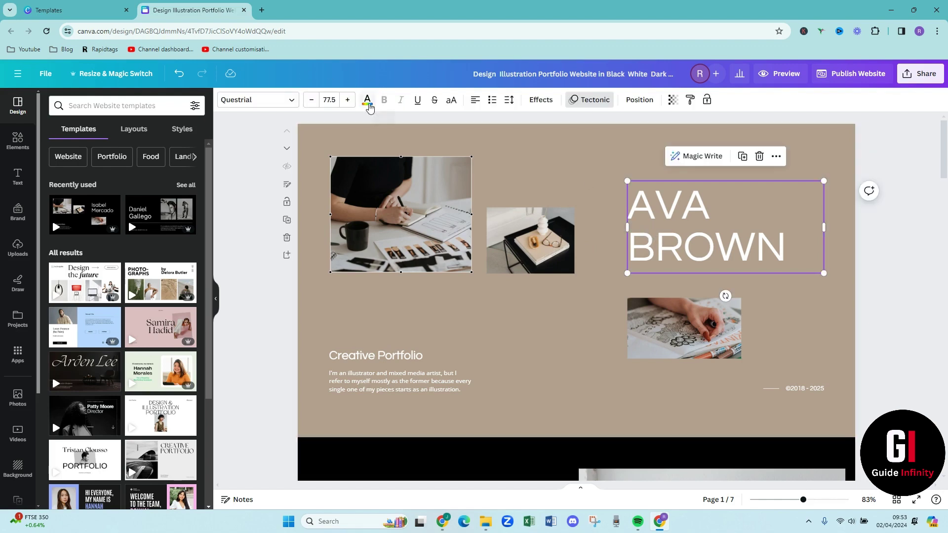
pyautogui.click(368, 101)
pyautogui.click(83, 162)
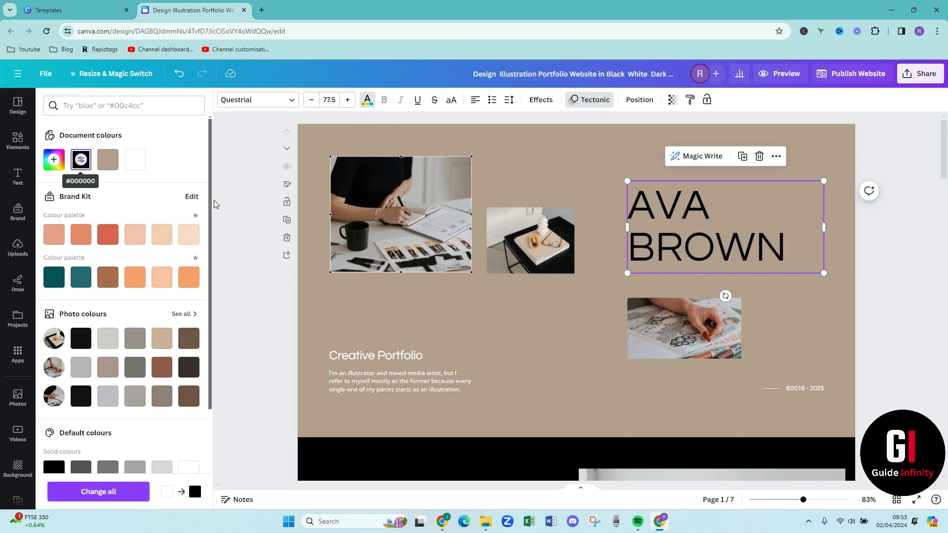
pyautogui.click(534, 324)
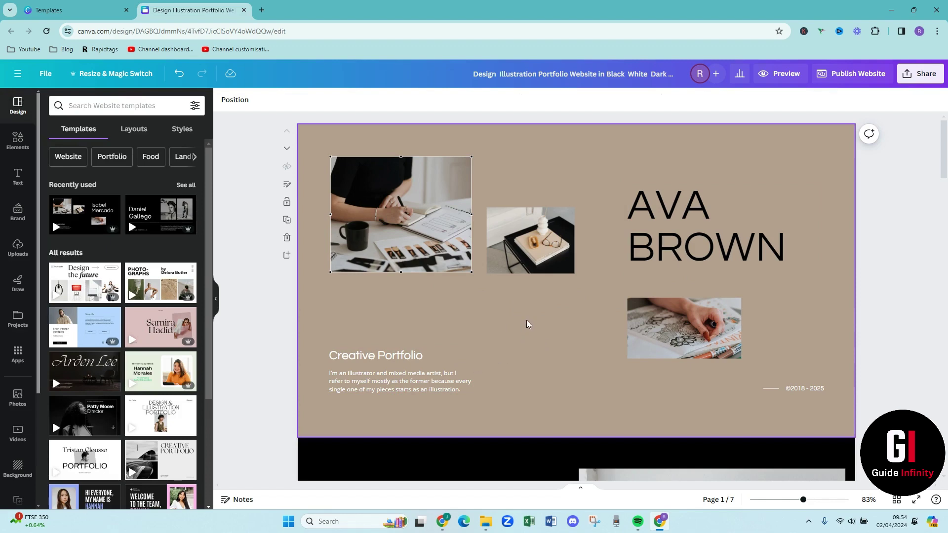
pyautogui.scroll(-1, 527, 324)
pyautogui.scroll(-2, 527, 324)
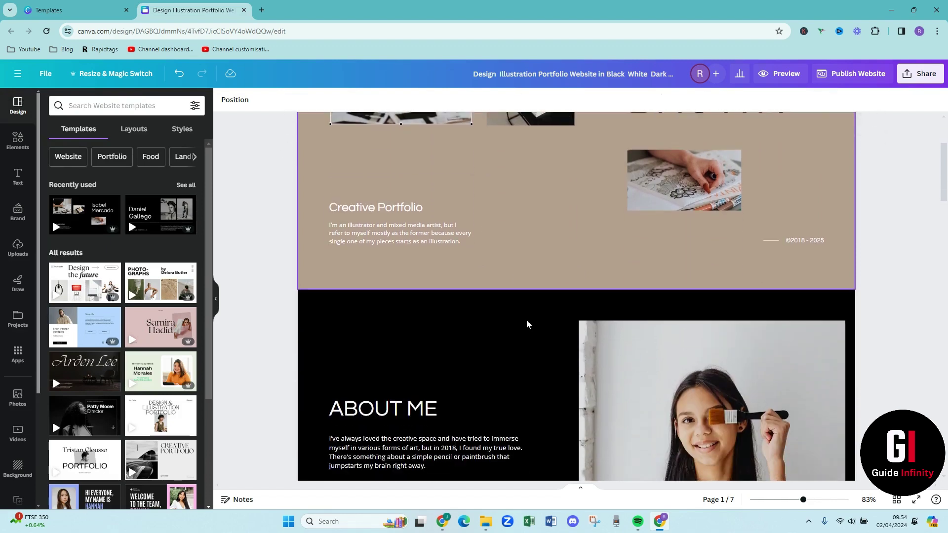
# Replace the About Me page photo with the uploaded portrait of the smiling curly-haired man
pyautogui.scroll(-2, 527, 319)
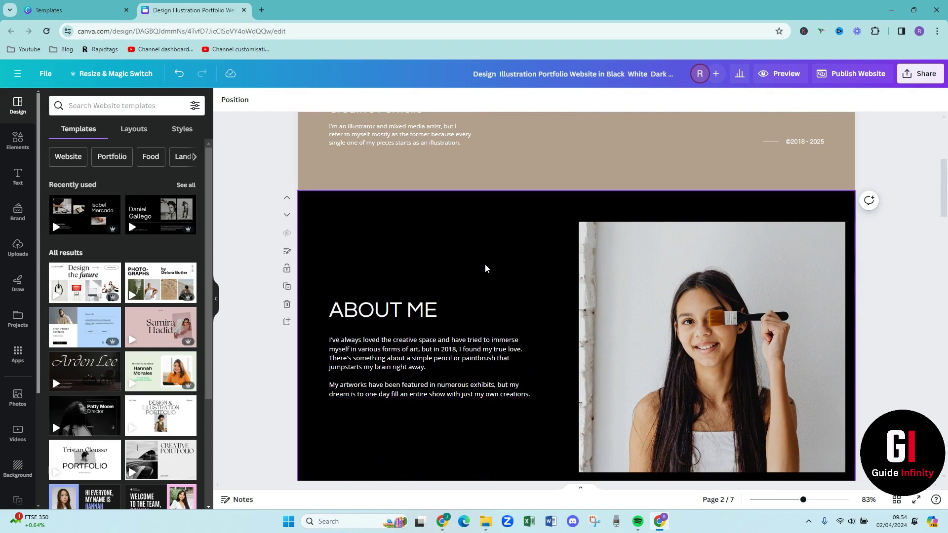
pyautogui.click(485, 270)
pyautogui.scroll(-1, 485, 269)
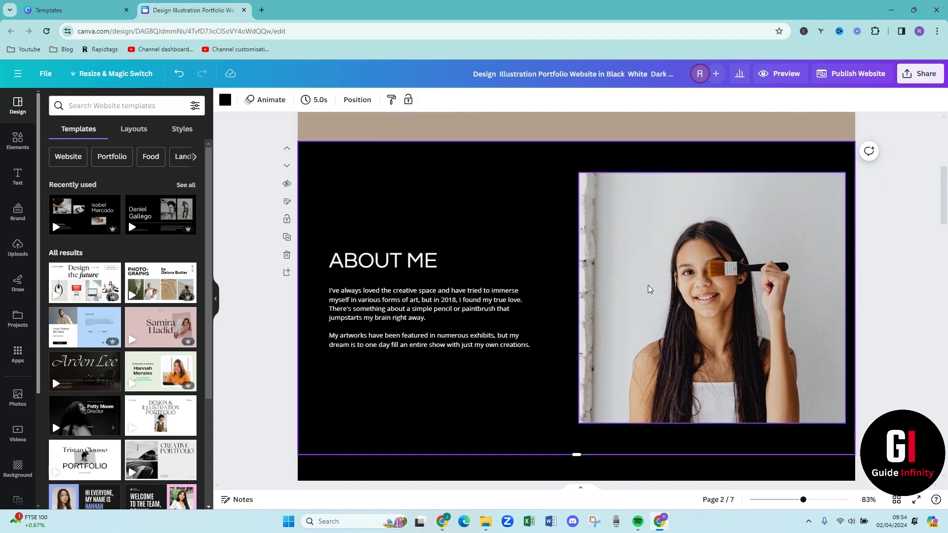
pyautogui.click(650, 290)
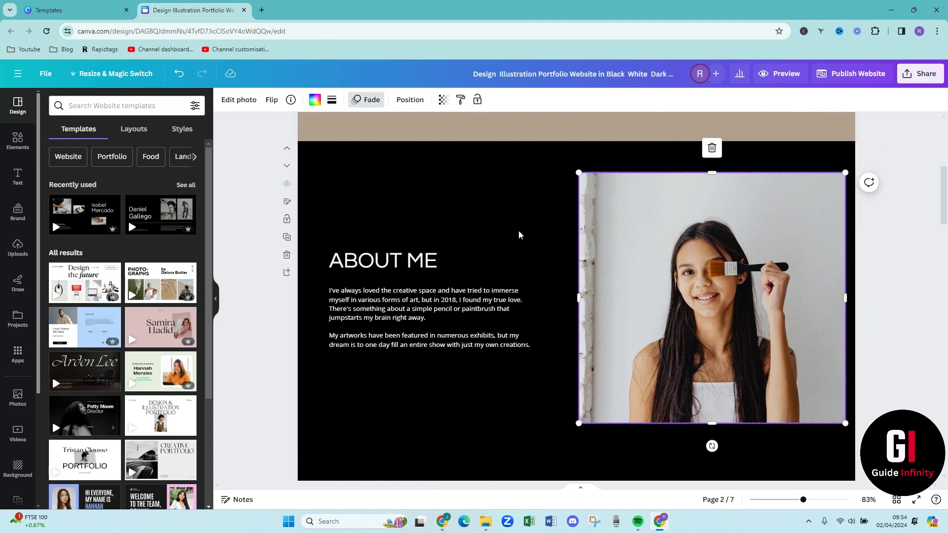
pyautogui.click(20, 252)
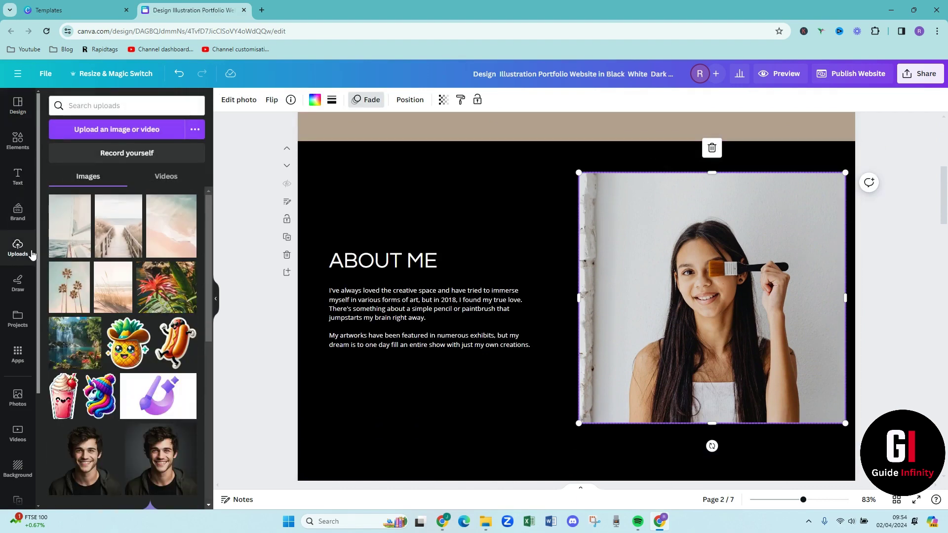
pyautogui.scroll(-1, 79, 271)
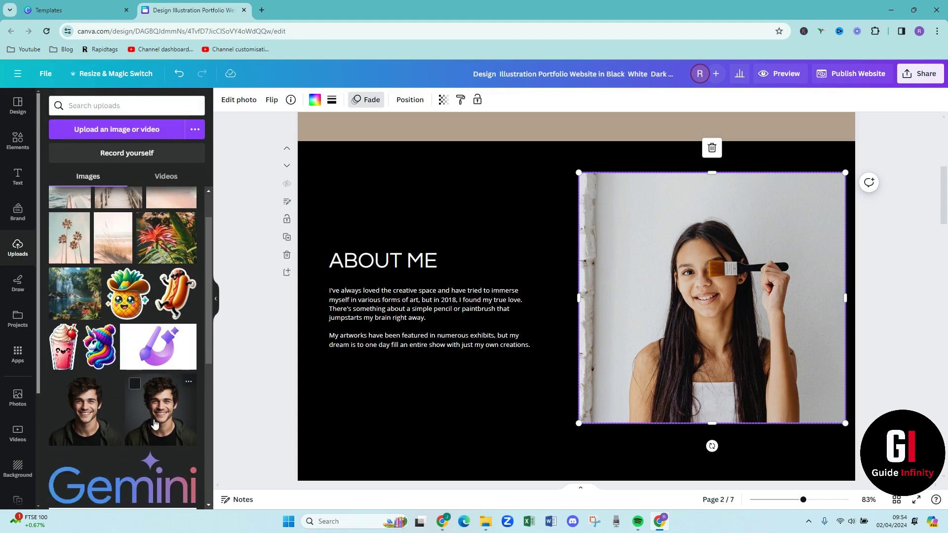
pyautogui.moveTo(160, 410); pyautogui.dragTo(600, 301)
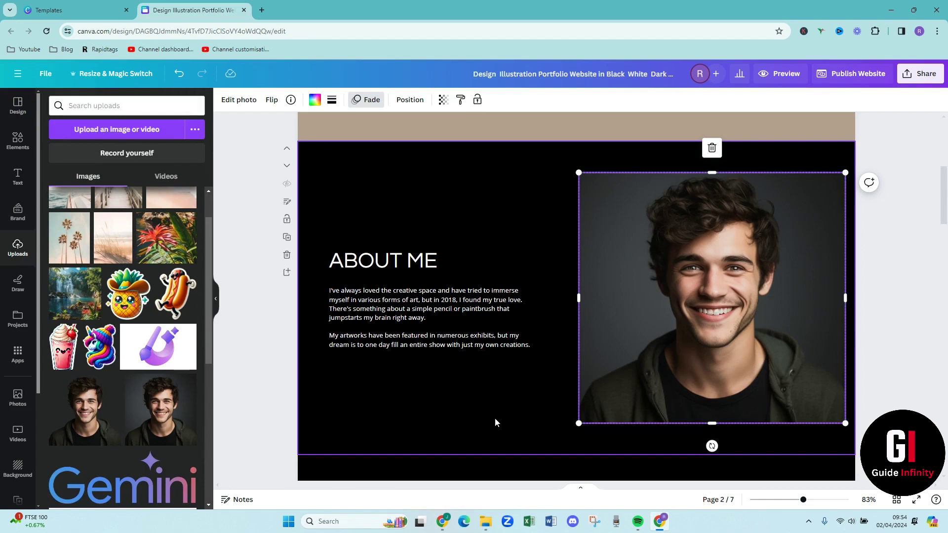
pyautogui.click(500, 406)
pyautogui.scroll(5, 501, 406)
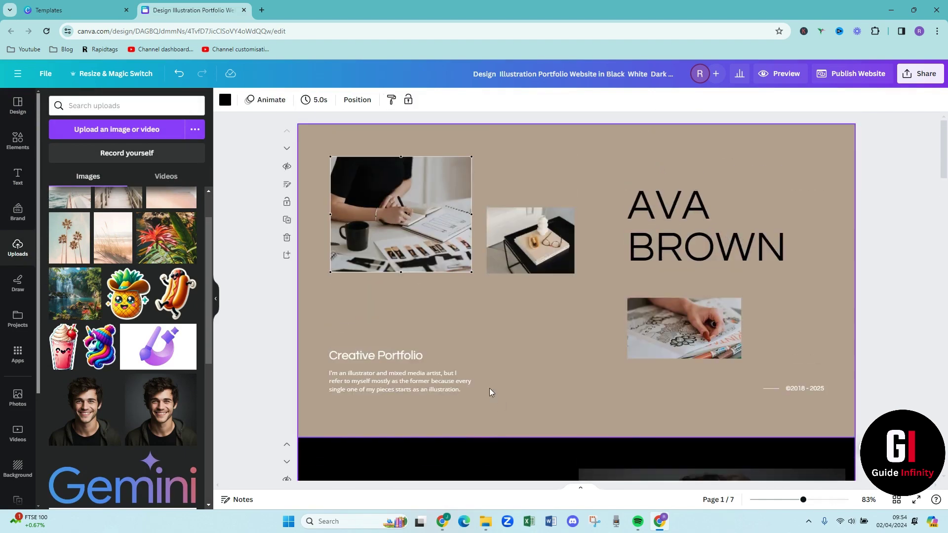
# Fill the first page's three photo frames with the grass, palm trees and pink wave uploads
pyautogui.scroll(1, 148, 285)
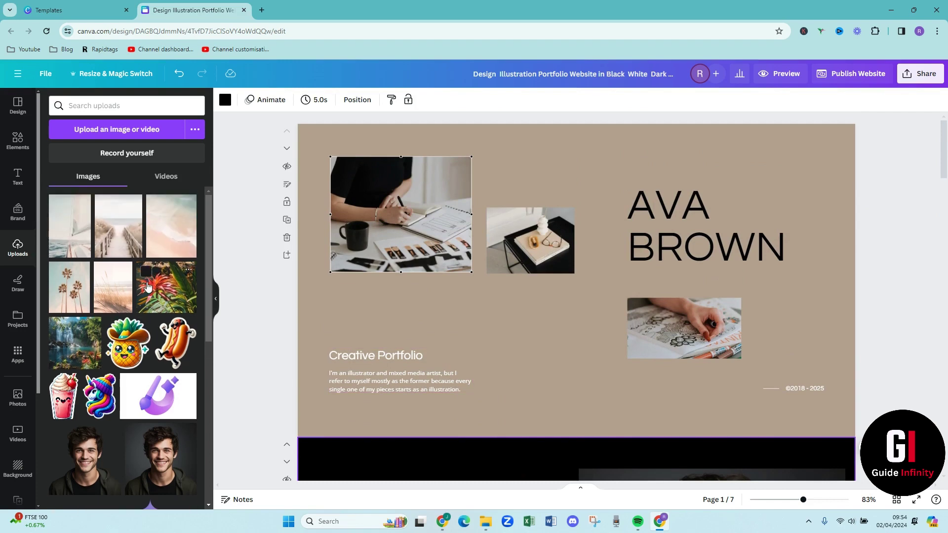
pyautogui.moveTo(115, 290); pyautogui.dragTo(348, 240)
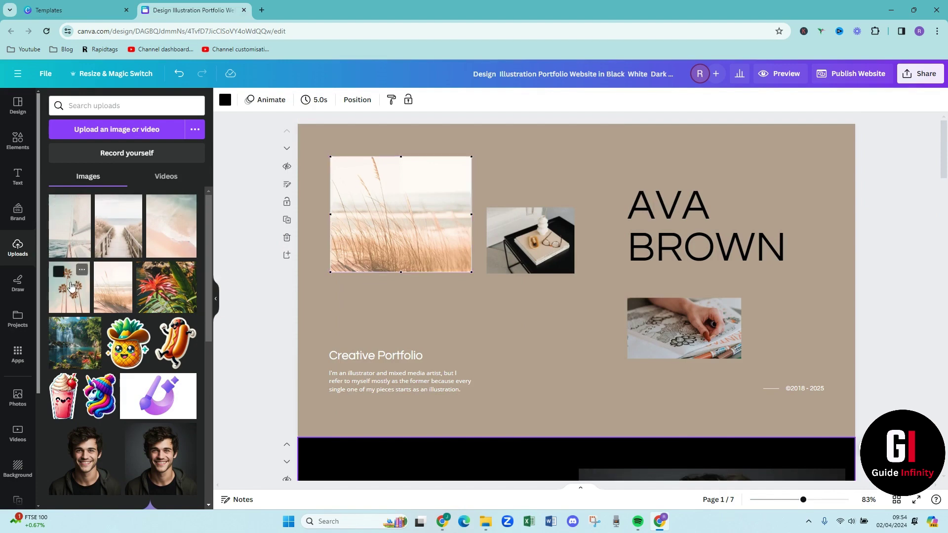
pyautogui.moveTo(69, 285); pyautogui.dragTo(507, 245)
pyautogui.moveTo(69, 226); pyautogui.dragTo(87, 239)
pyautogui.moveTo(182, 247); pyautogui.dragTo(633, 303)
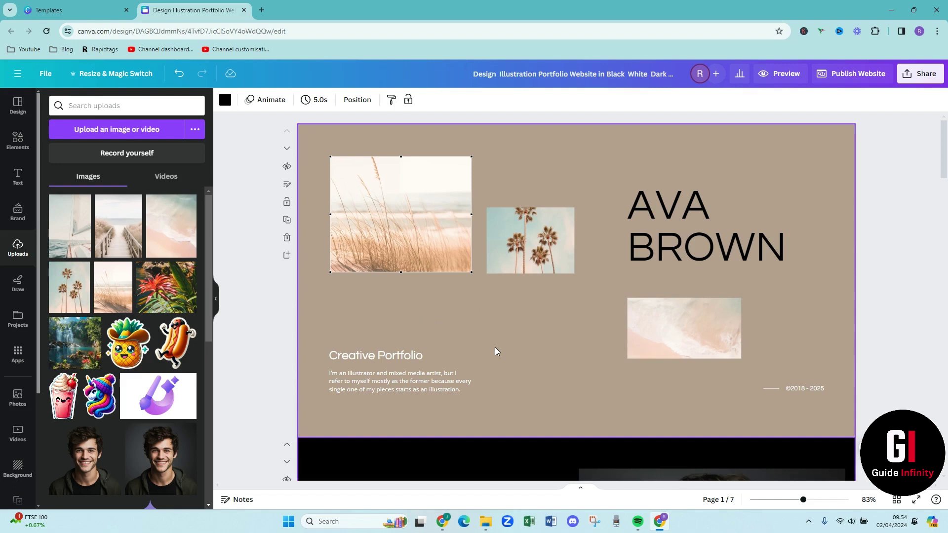
pyautogui.scroll(-1, 495, 340)
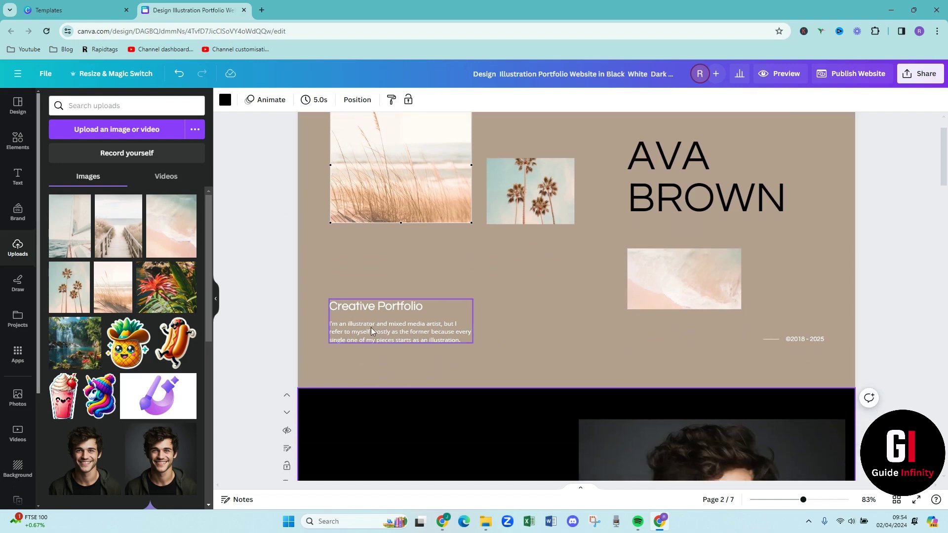
pyautogui.scroll(-3, 543, 330)
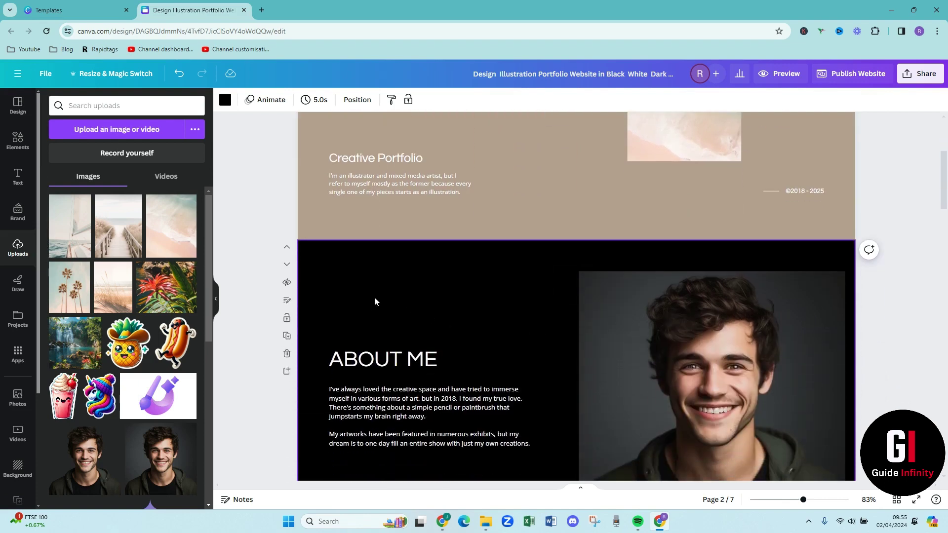
pyautogui.scroll(-2, 375, 301)
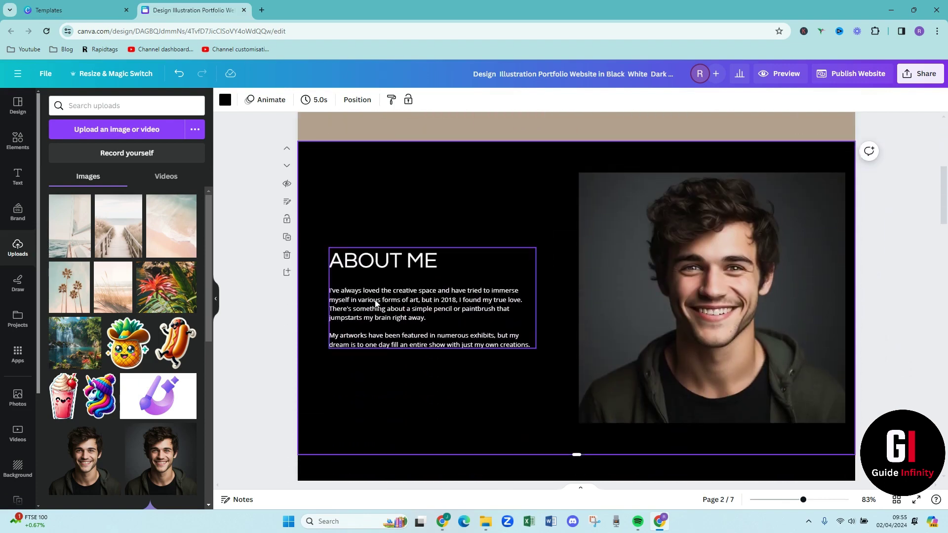
pyautogui.scroll(3, 375, 301)
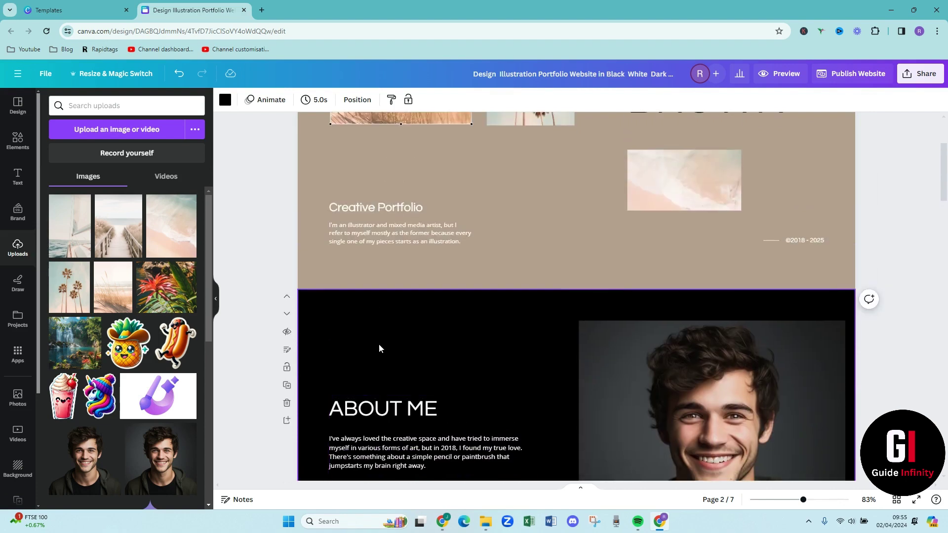
pyautogui.scroll(3, 388, 337)
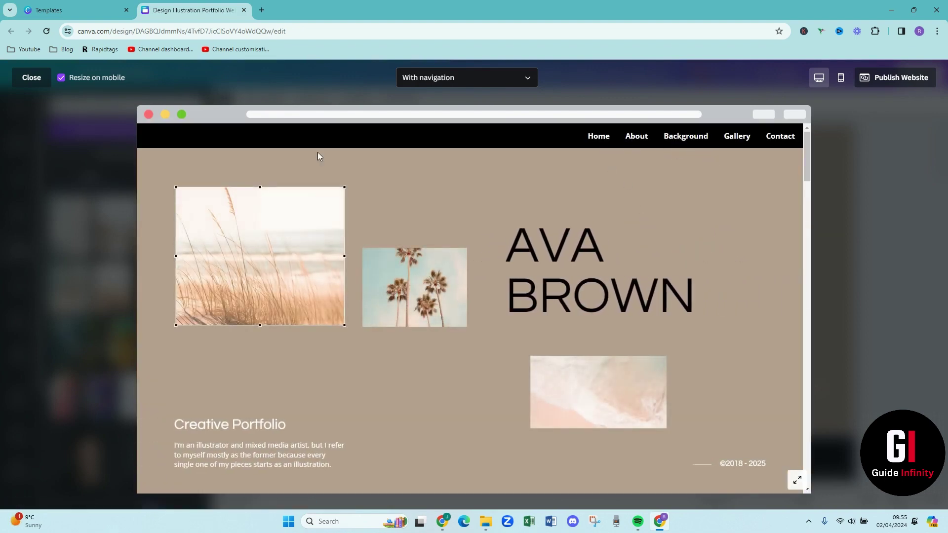
# Retitle page 2 in its notes so it reads 'Page 2 - About Me'
pyautogui.click(25, 80)
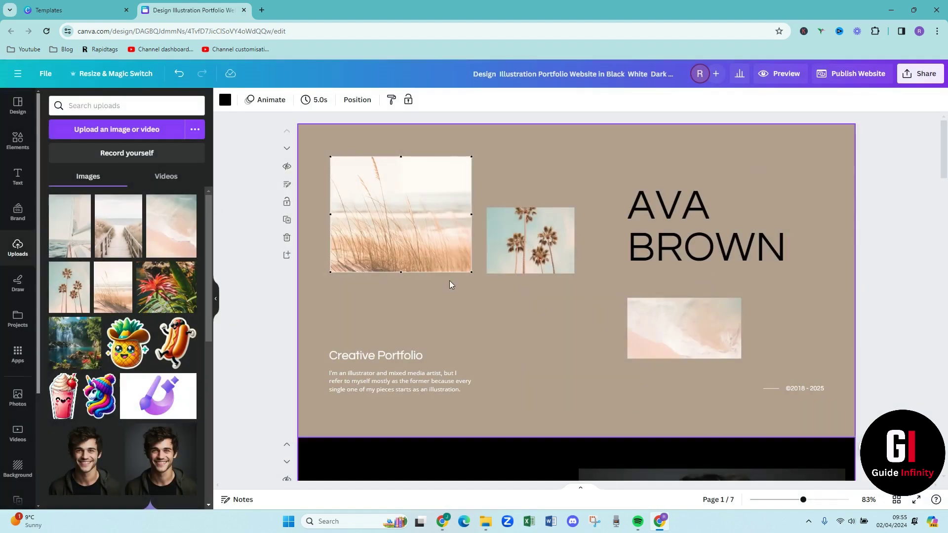
pyautogui.scroll(-3, 451, 282)
pyautogui.scroll(-2, 450, 248)
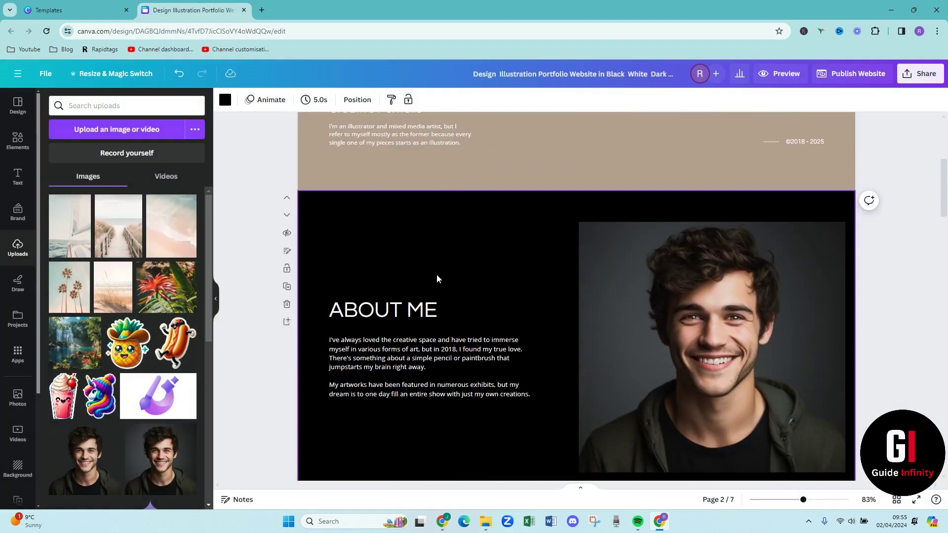
pyautogui.click(286, 253)
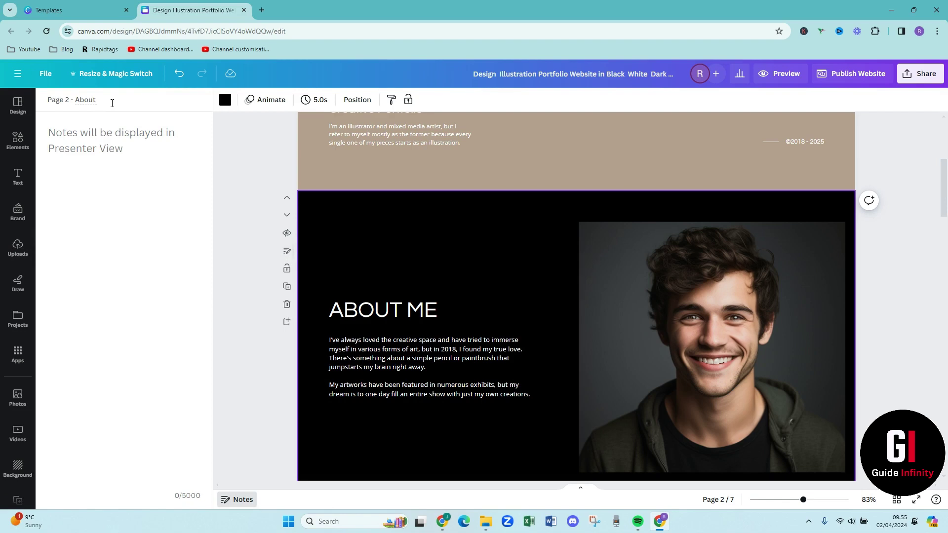
pyautogui.write('M')
pyautogui.scroll(2, 779, 123)
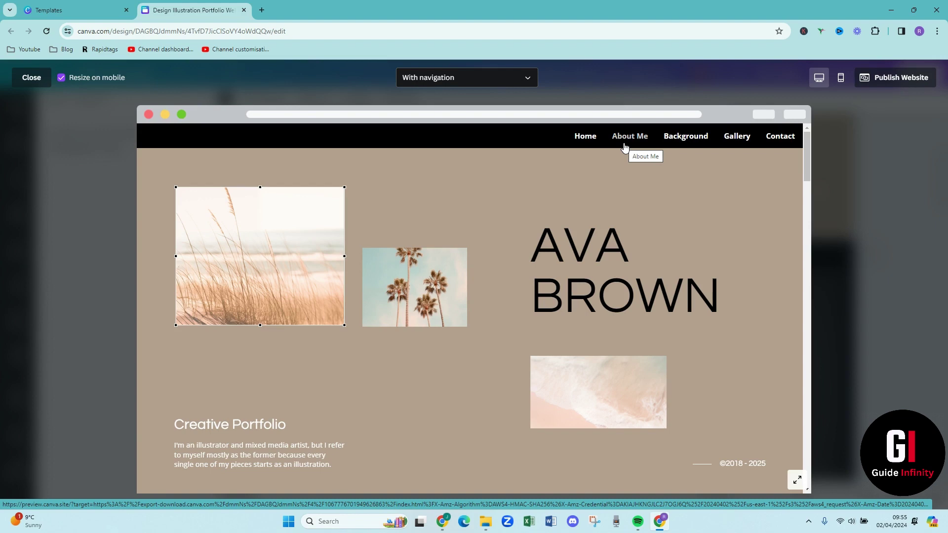
# Close the website preview and scroll down to the My Artistic Journey section
pyautogui.click(32, 78)
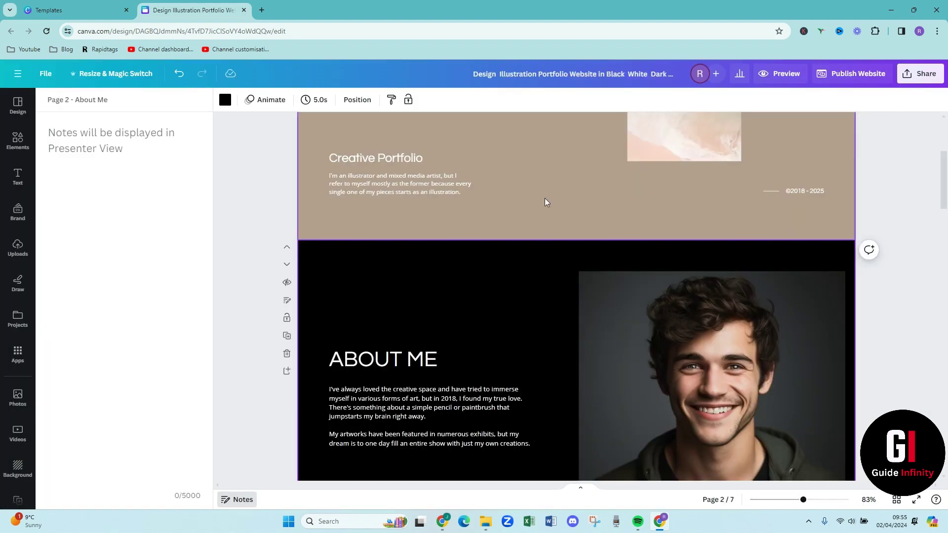
pyautogui.scroll(-2, 536, 242)
pyautogui.scroll(-2, 537, 243)
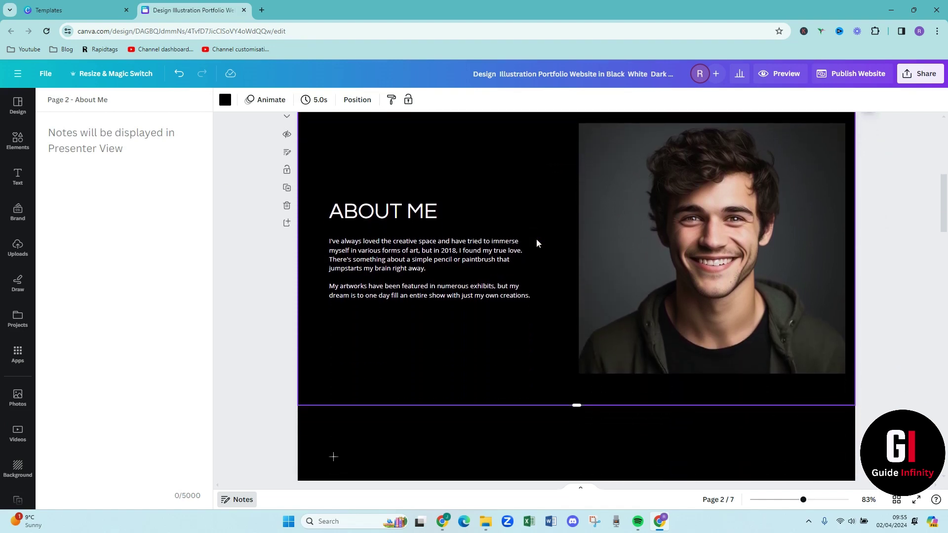
pyautogui.scroll(-3, 533, 244)
pyautogui.scroll(-2, 531, 242)
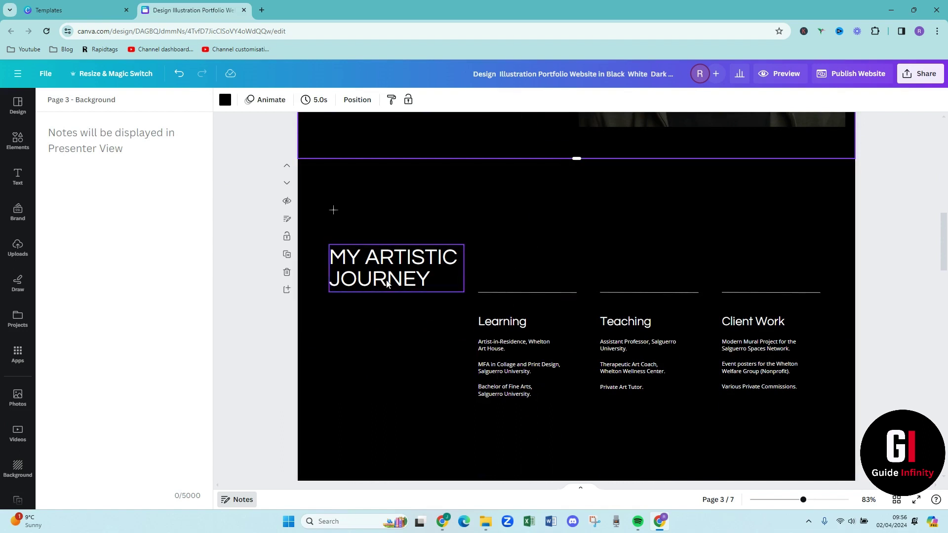
# Check the Learning, Teaching and Client Work text groups, then scroll to the Page 4 Gallery
pyautogui.click(498, 351)
pyautogui.click(602, 339)
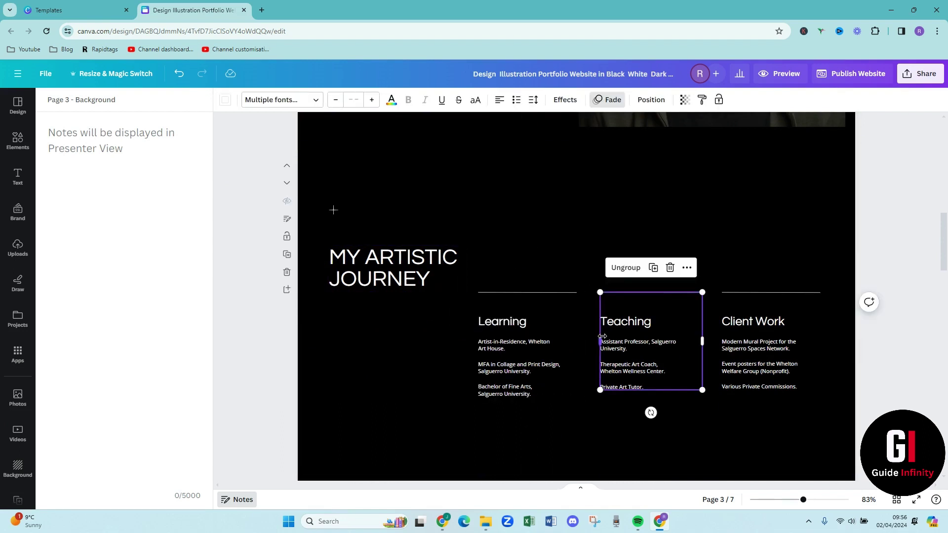
pyautogui.doubleClick(758, 347)
pyautogui.click(518, 254)
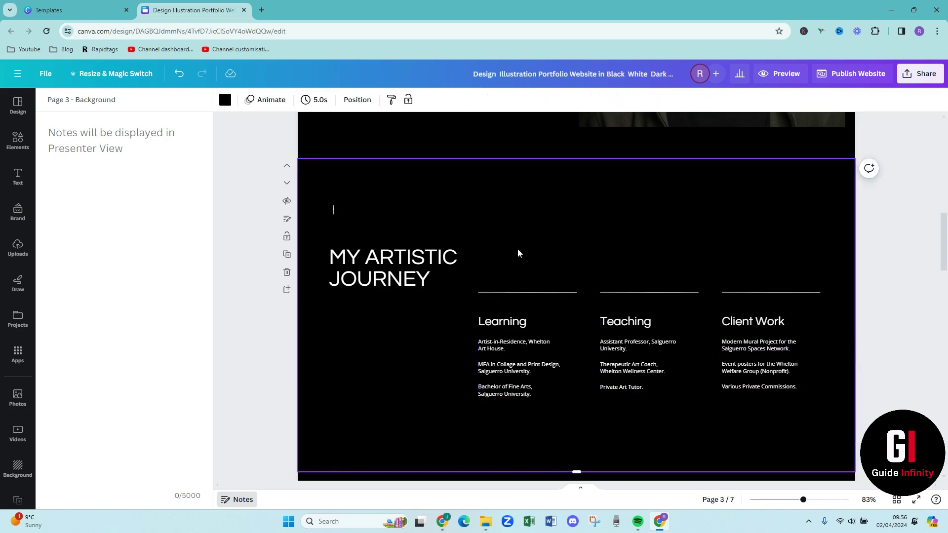
pyautogui.scroll(-4, 518, 250)
pyautogui.scroll(-4, 517, 254)
pyautogui.scroll(1, 569, 293)
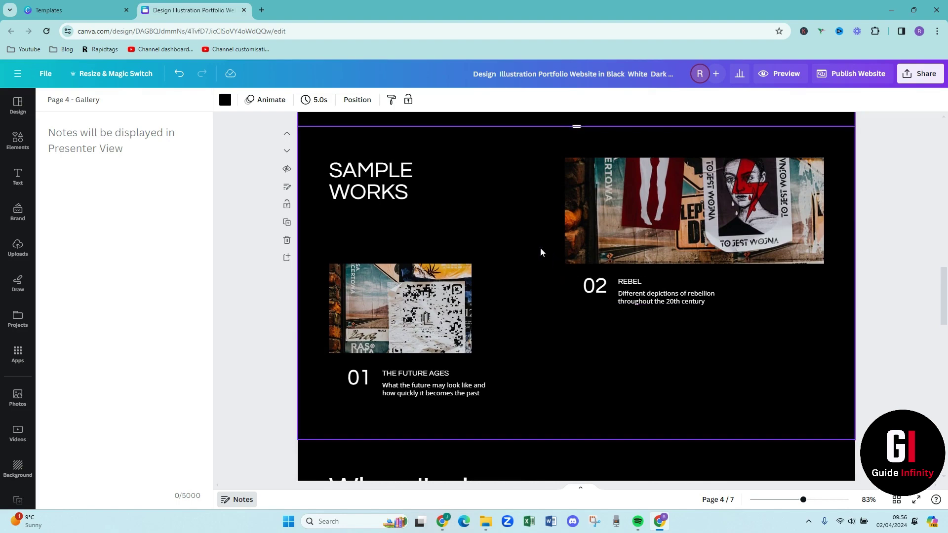
# Duplicate the Gallery page and shift the SAMPLE WORKS heading up and left
pyautogui.click(286, 222)
pyautogui.scroll(6, 585, 267)
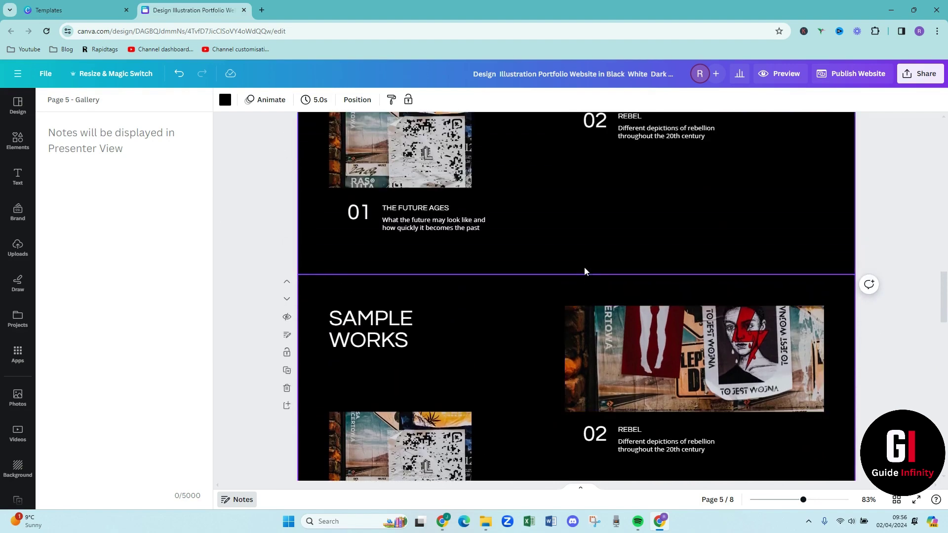
pyautogui.scroll(1, 642, 232)
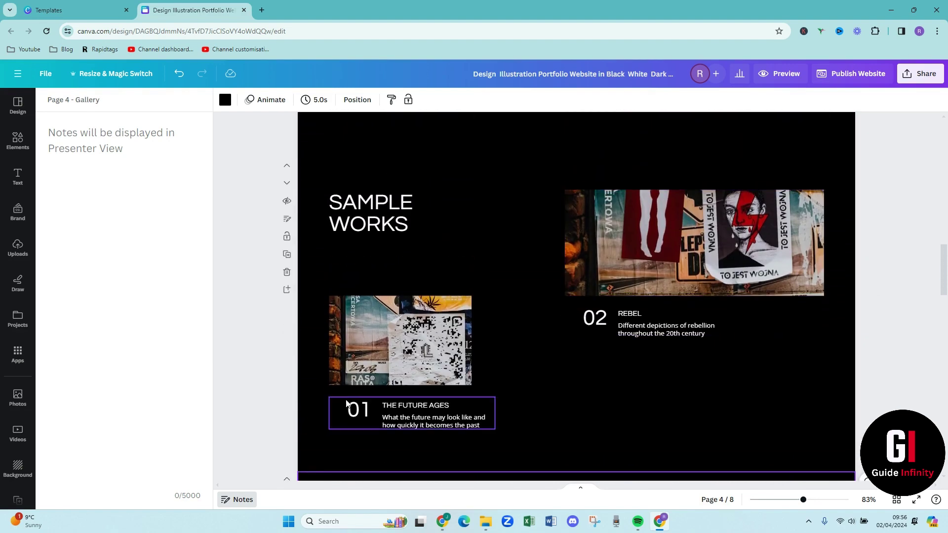
pyautogui.click(378, 228)
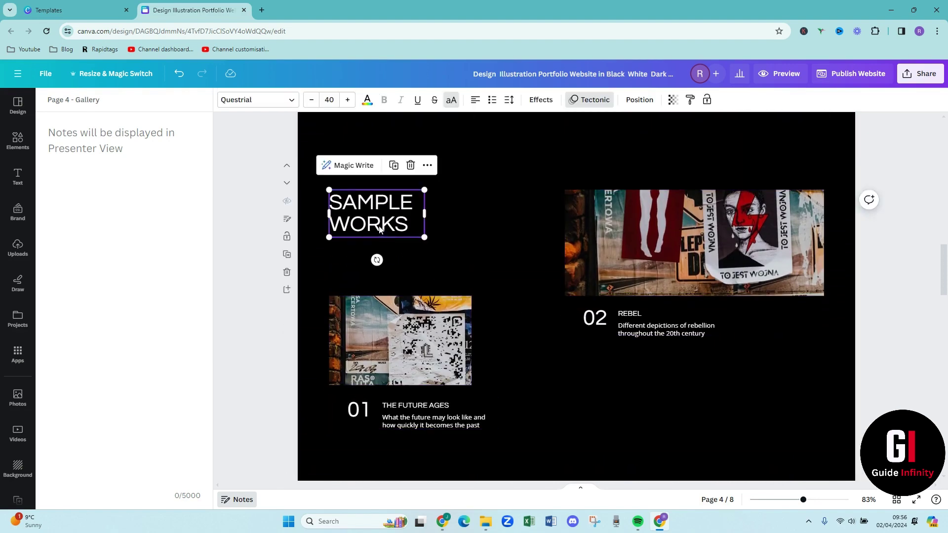
pyautogui.moveTo(378, 228); pyautogui.dragTo(362, 202)
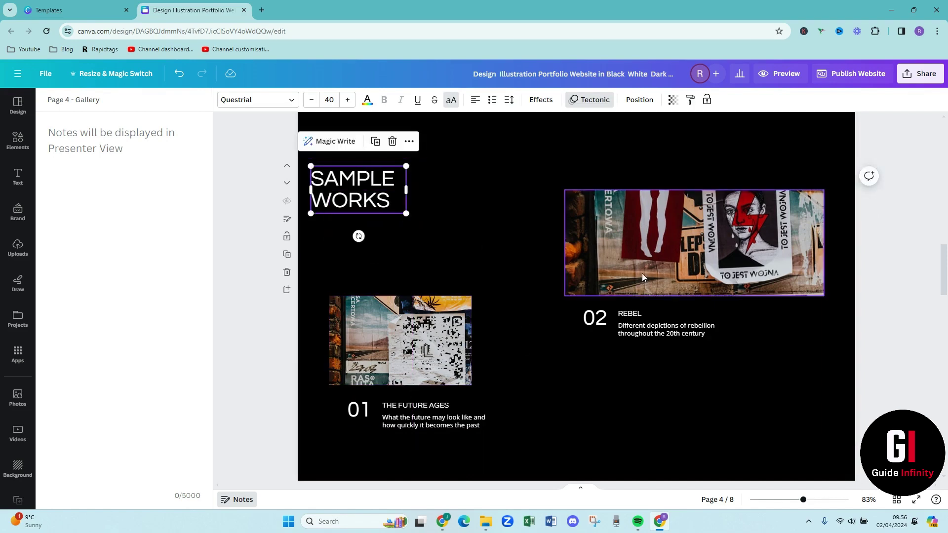
# Shrink the REBEL poster to 353 by 171 and move it left, with the 02 REBEL caption under it
pyautogui.click(756, 255)
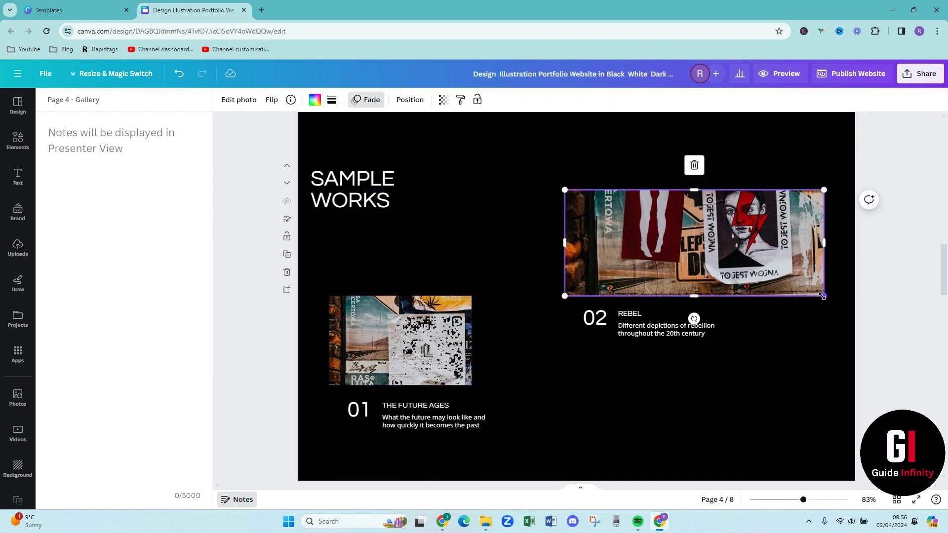
pyautogui.moveTo(824, 296); pyautogui.dragTo(708, 262)
pyautogui.moveTo(642, 227); pyautogui.dragTo(614, 220)
pyautogui.moveTo(617, 323); pyautogui.dragTo(576, 292)
pyautogui.click(593, 243)
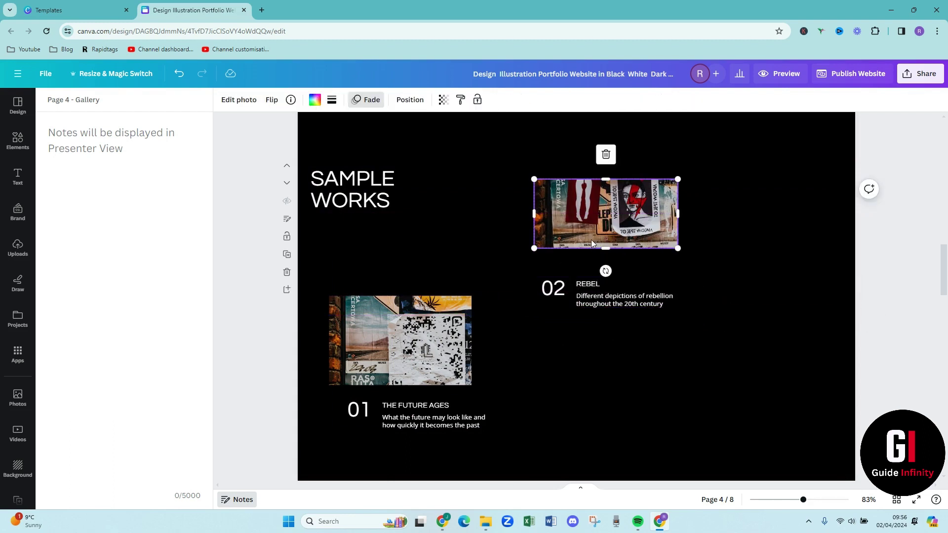
# Paste a copy of the REBEL poster lower down on the right
pyautogui.scroll(-1, 680, 313)
pyautogui.click(680, 315)
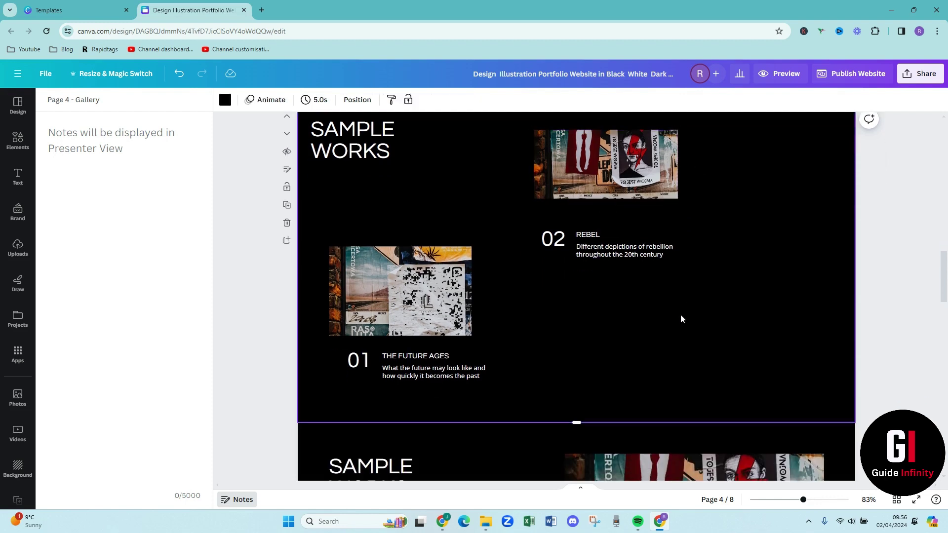
pyautogui.hotkey('ctrl', 'v')
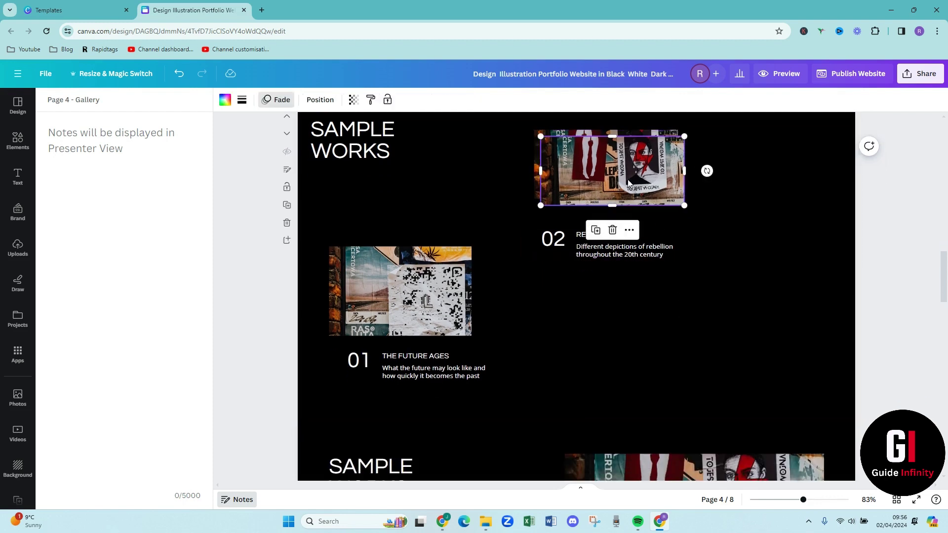
pyautogui.moveTo(623, 173); pyautogui.dragTo(782, 323)
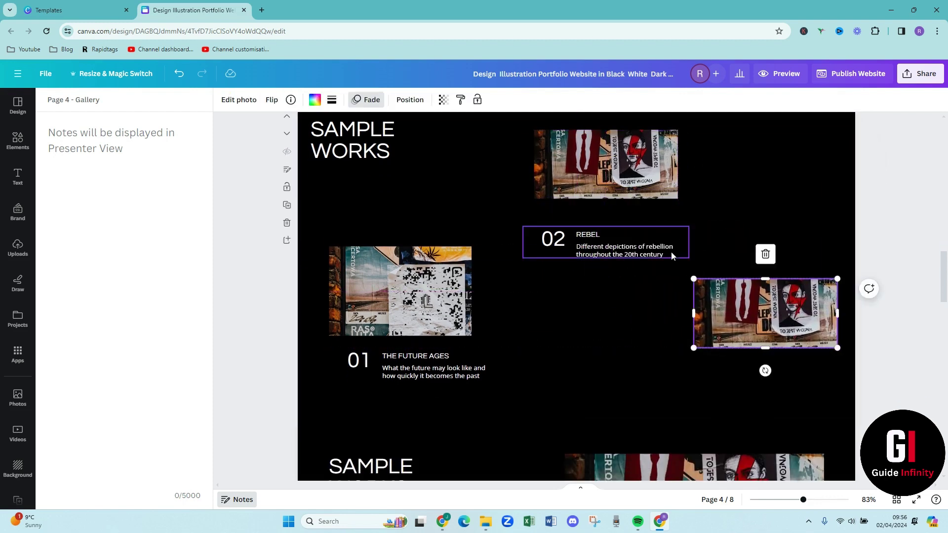
# Paste a copy of the 02 REBEL caption beneath the lower poster
pyautogui.click(629, 249)
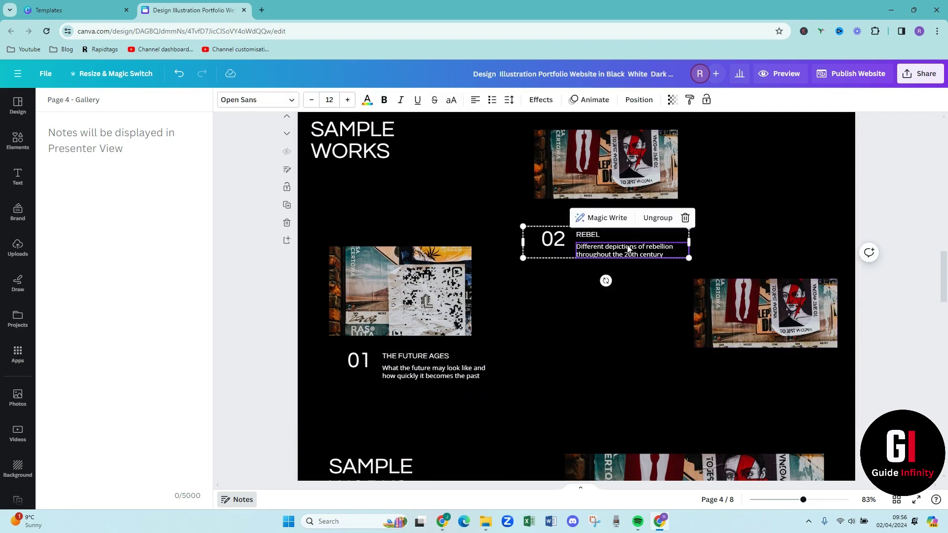
pyautogui.click(650, 276)
pyautogui.hotkey('ctrl', 'v')
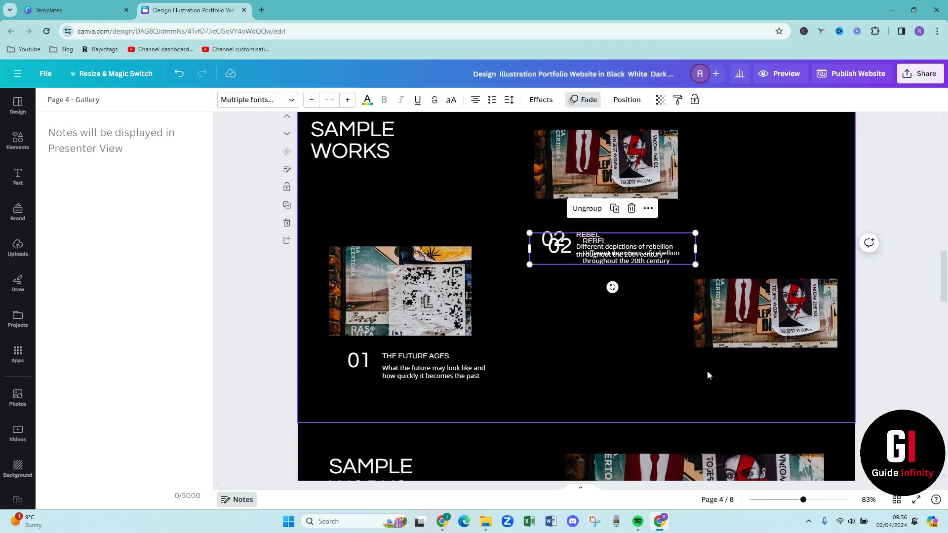
pyautogui.moveTo(628, 250); pyautogui.dragTo(777, 399)
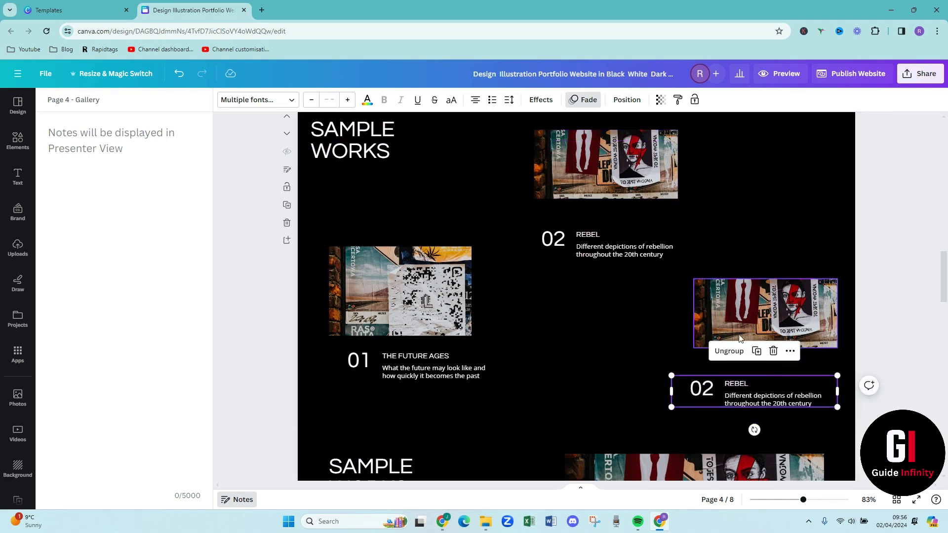
pyautogui.click(811, 244)
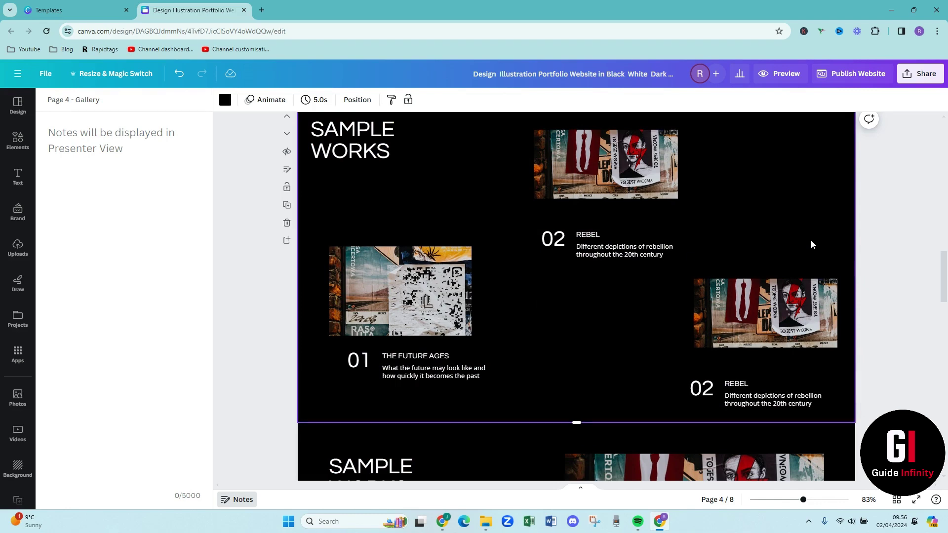
pyautogui.scroll(10, 811, 244)
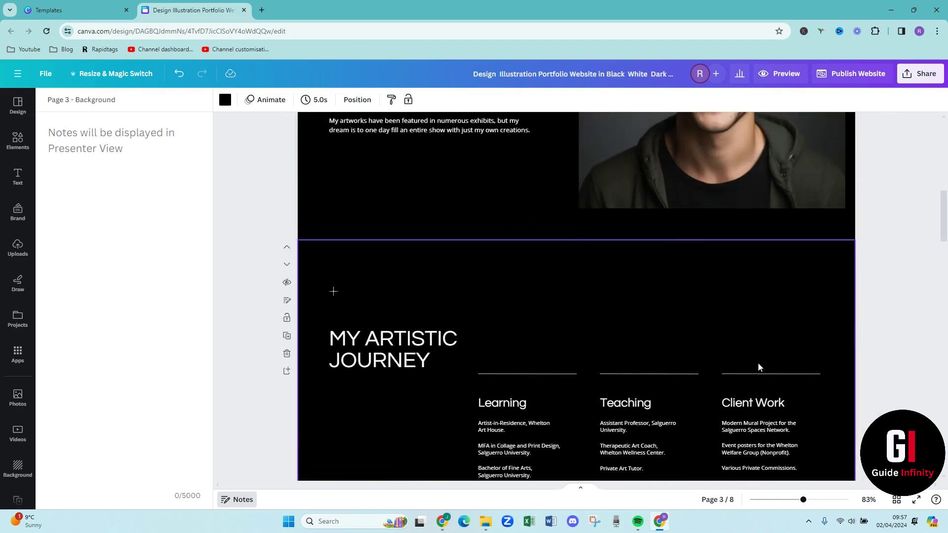
pyautogui.scroll(5, 759, 364)
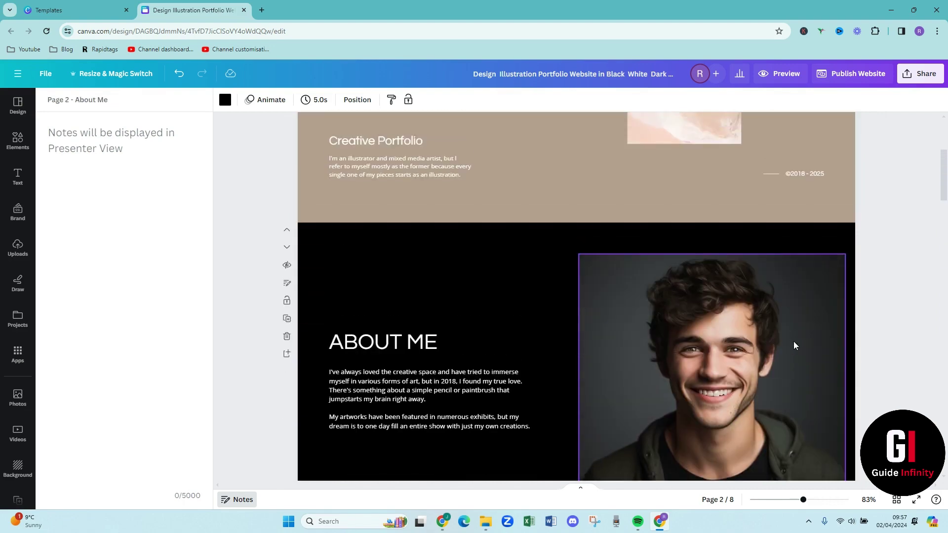
pyautogui.scroll(3, 794, 345)
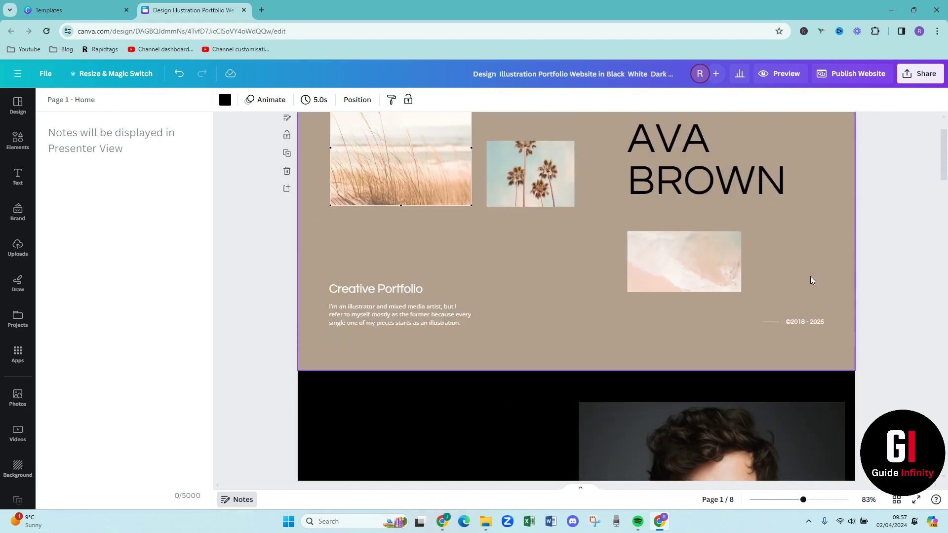
pyautogui.click(778, 74)
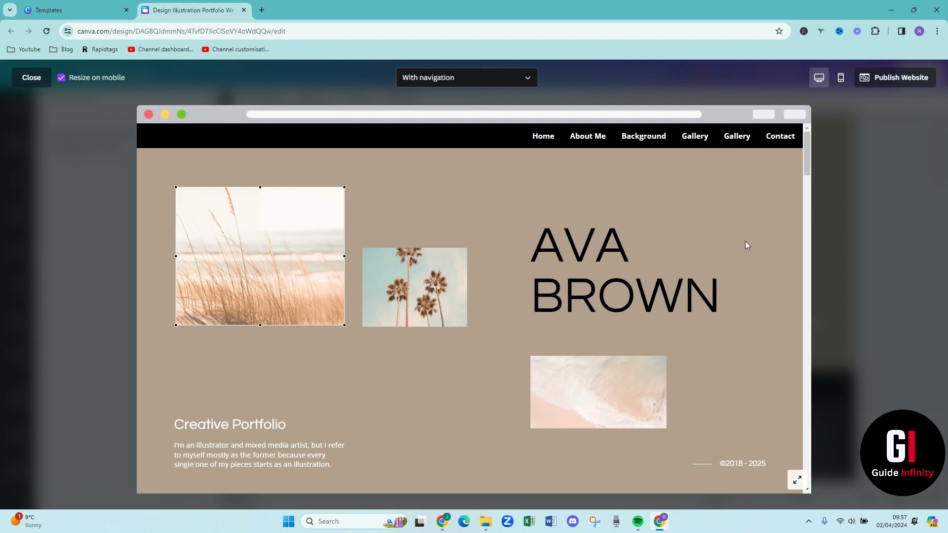
pyautogui.scroll(-4, 746, 245)
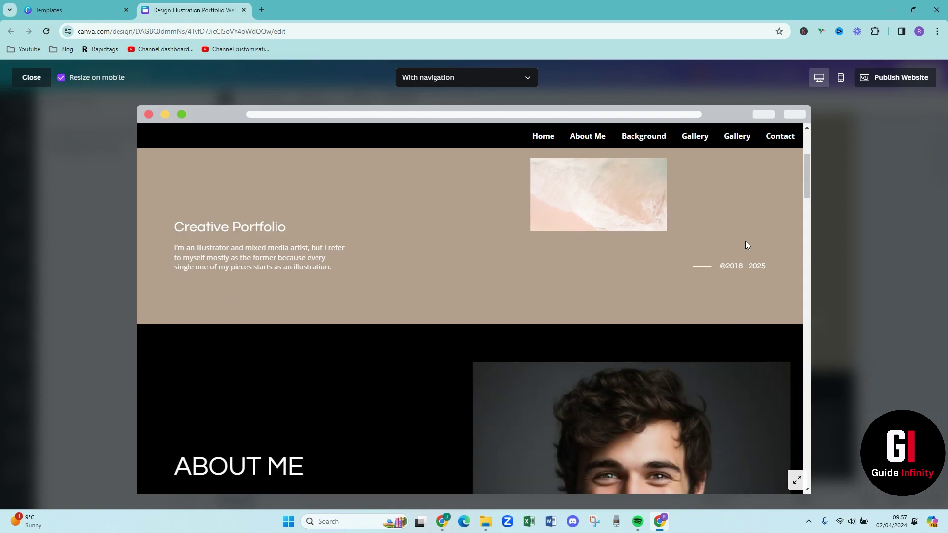
pyautogui.scroll(-3, 746, 245)
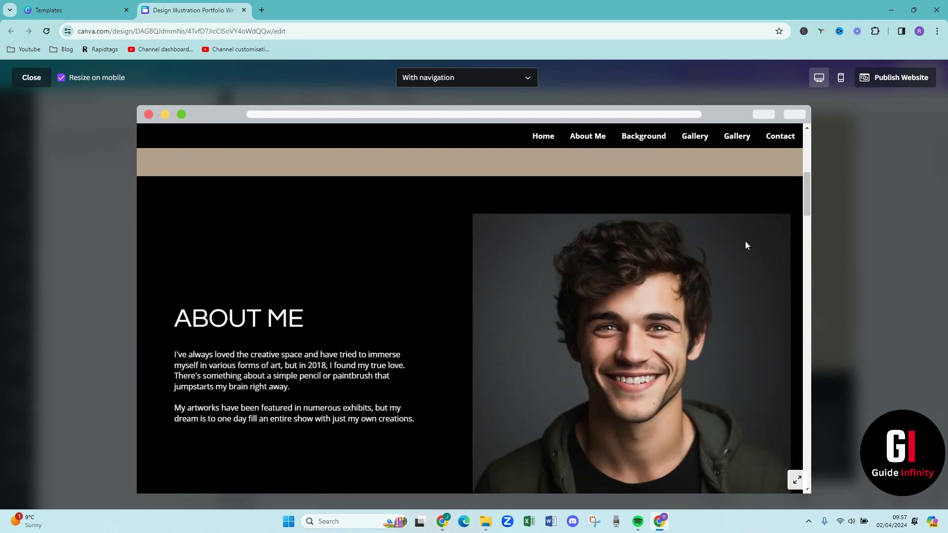
pyautogui.scroll(-3, 746, 246)
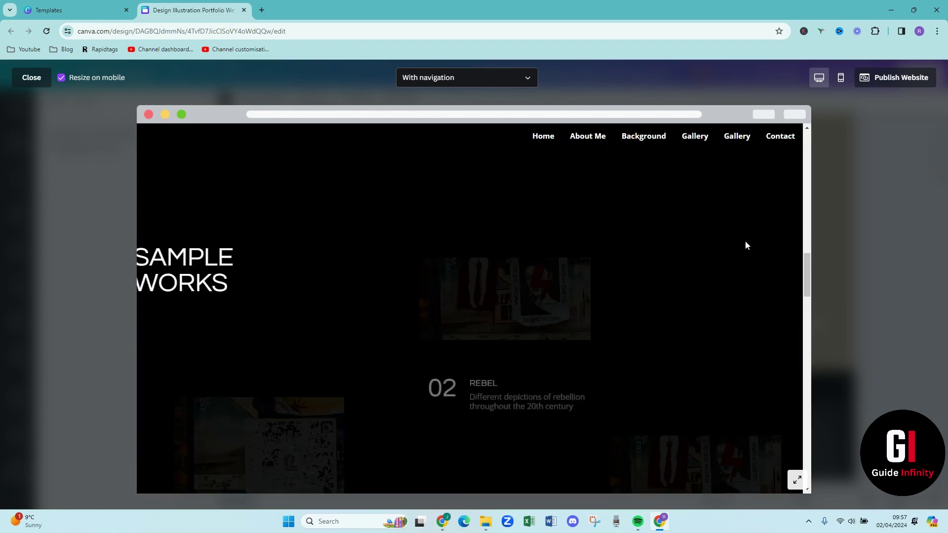
pyautogui.scroll(-5, 746, 246)
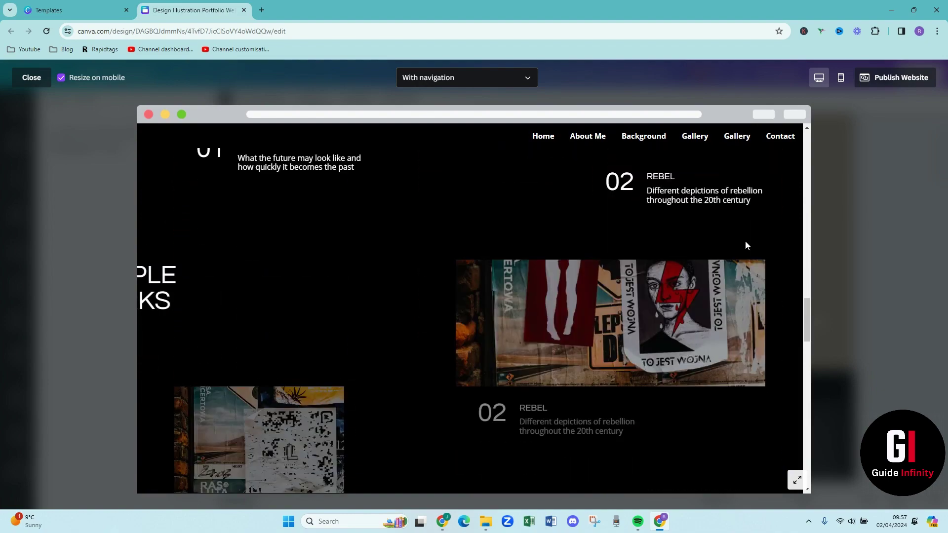
pyautogui.scroll(-6, 746, 245)
pyautogui.scroll(5, 746, 246)
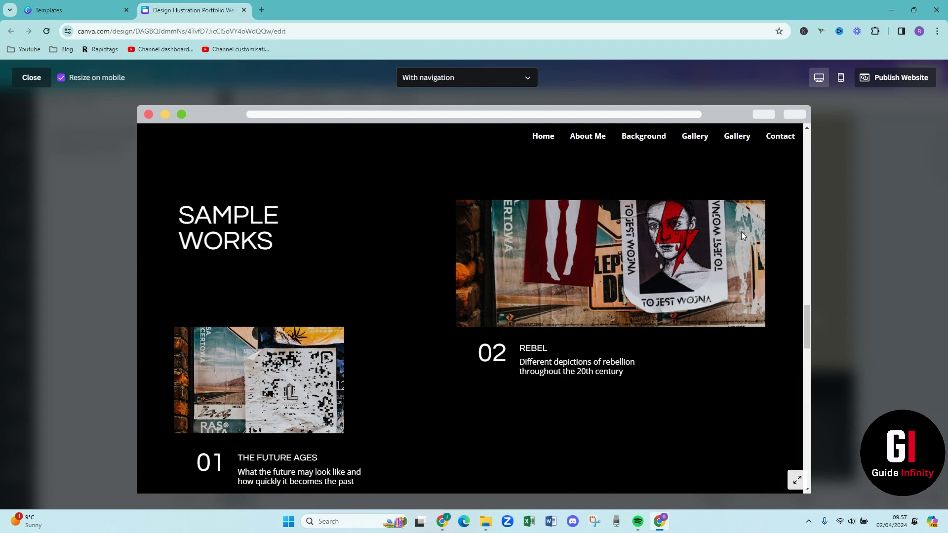
# Preview the portfolio in the Mobile view and scroll through the stacked phone layout
pyautogui.click(842, 79)
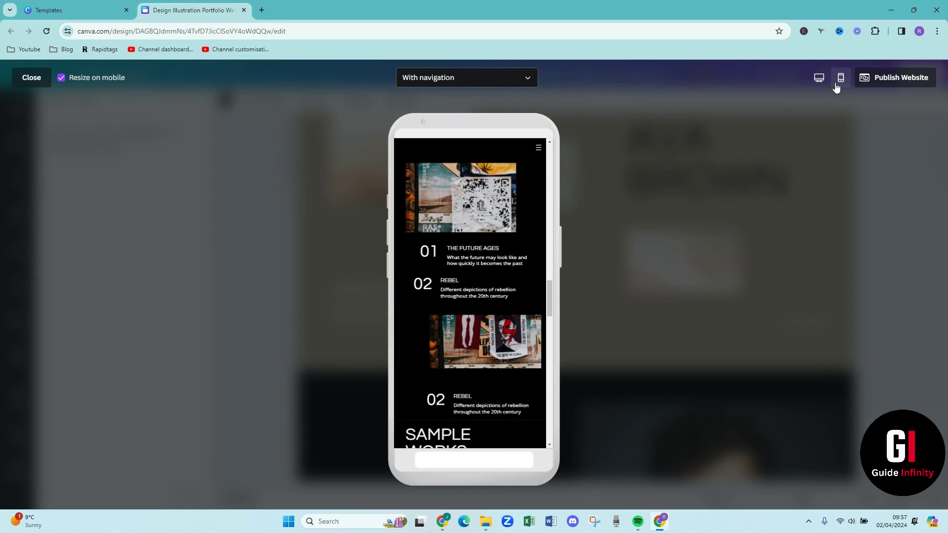
pyautogui.scroll(15, 474, 286)
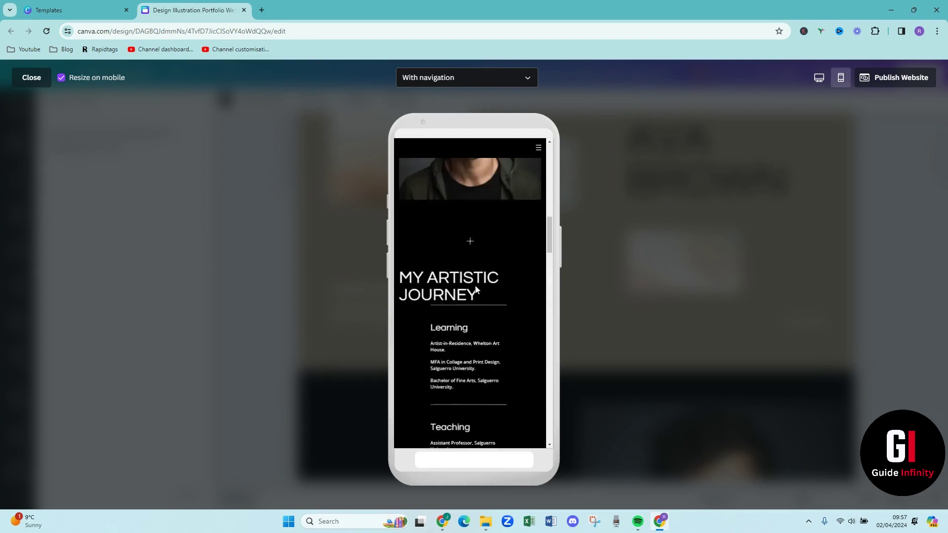
pyautogui.scroll(-10, 475, 285)
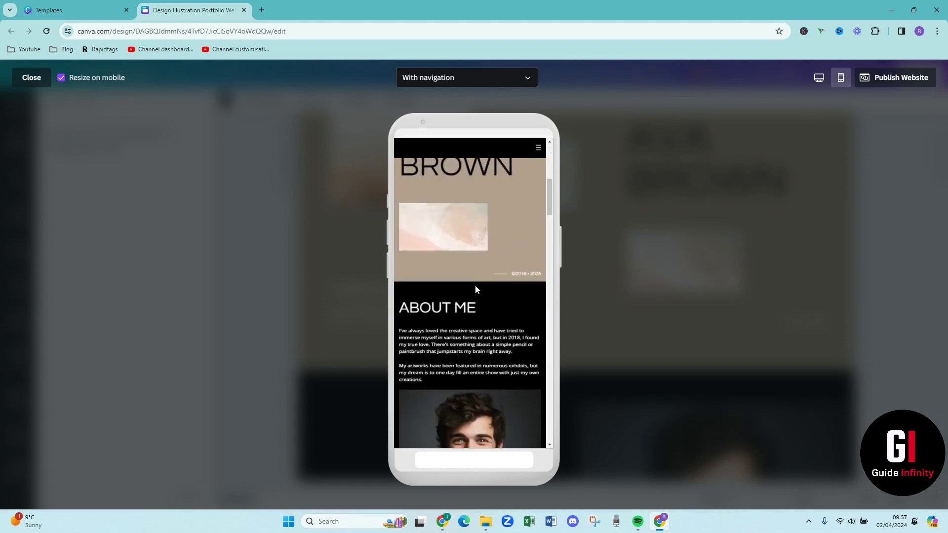
pyautogui.scroll(-5, 475, 289)
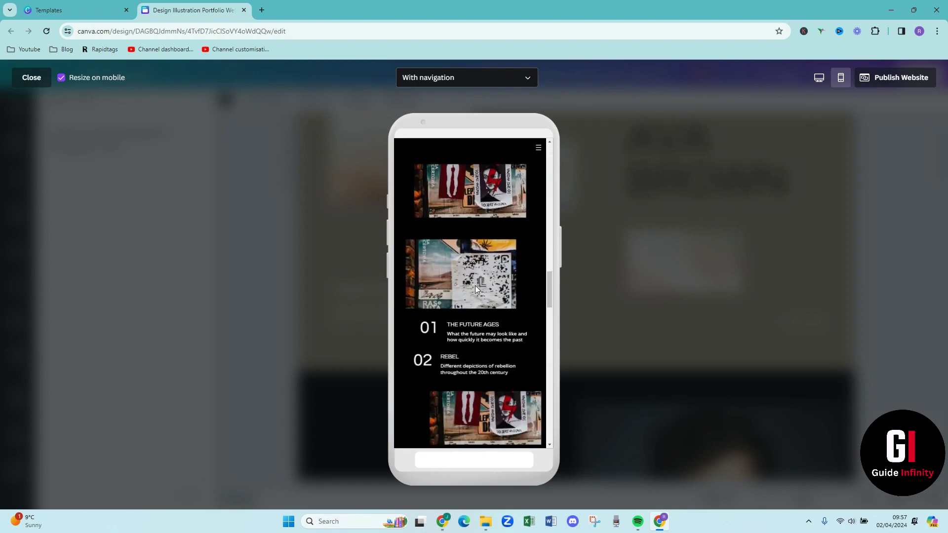
pyautogui.scroll(6, 475, 289)
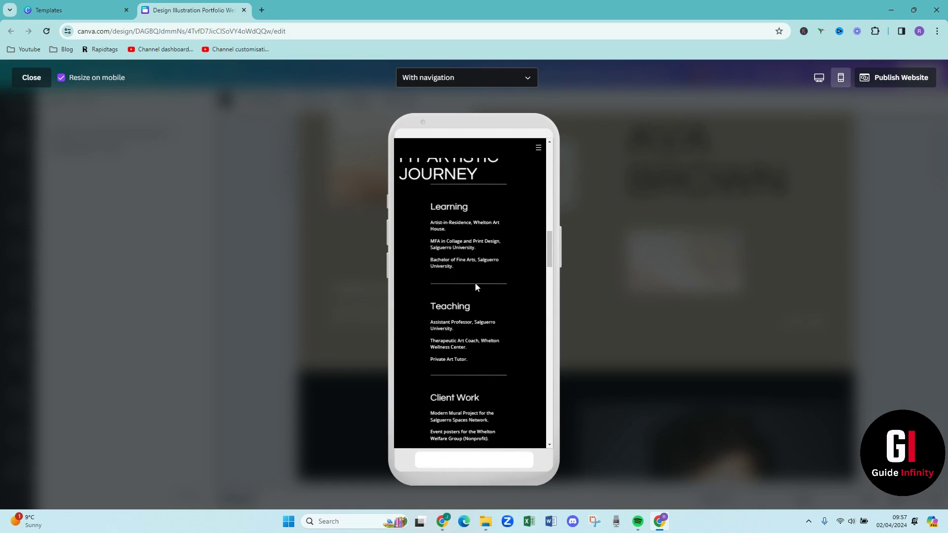
# Open the Publish Website panel from the preview, with Free domain selected
pyautogui.click(901, 79)
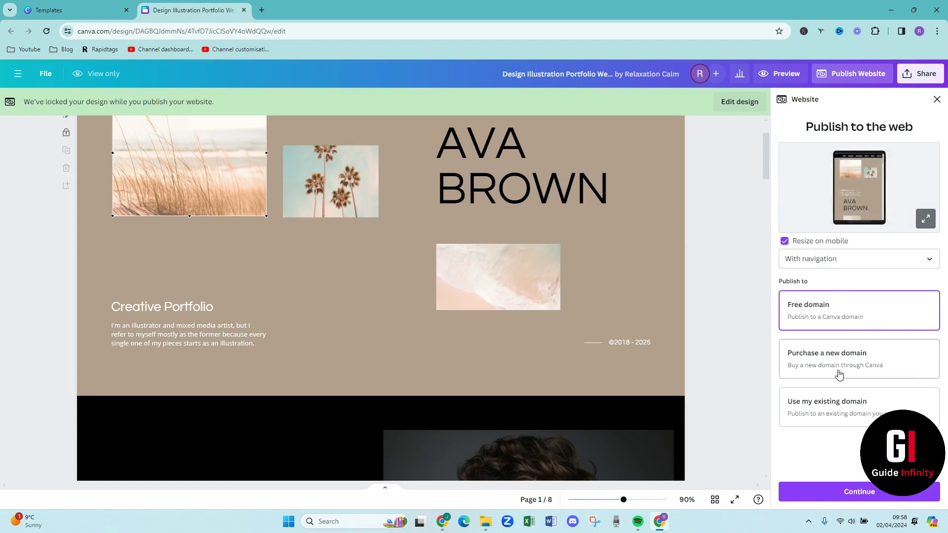
# Enter the owner's name as the free my.canva.site subdomain and continue to Review Settings
pyautogui.click(841, 493)
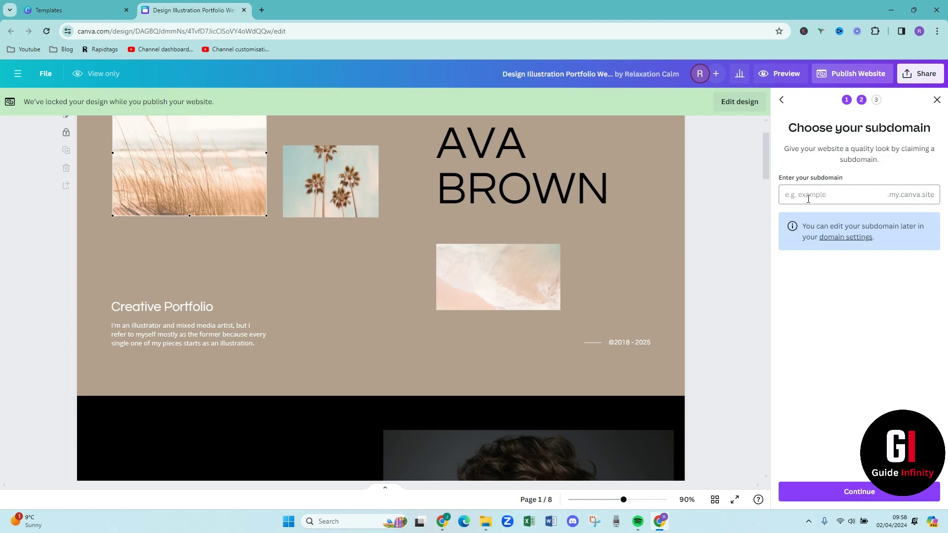
pyautogui.click(837, 194)
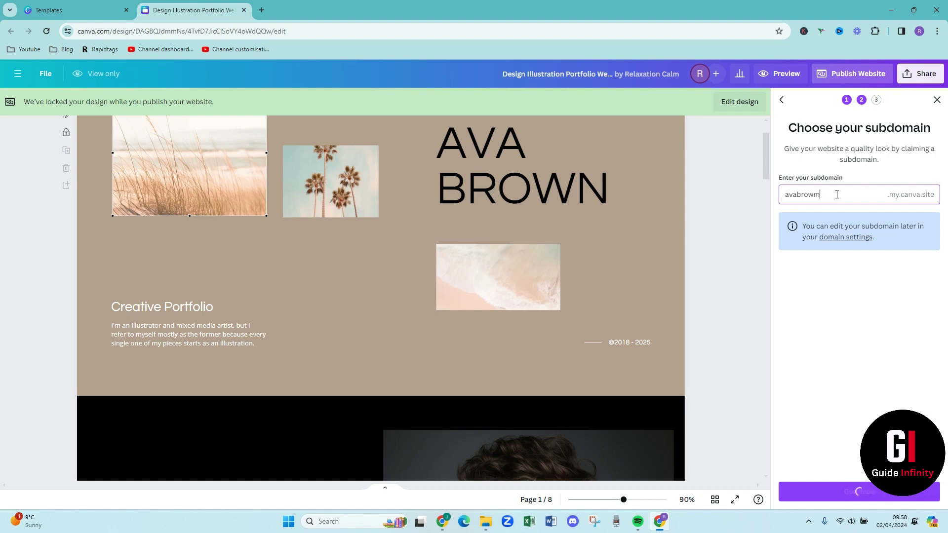
pyautogui.click(840, 493)
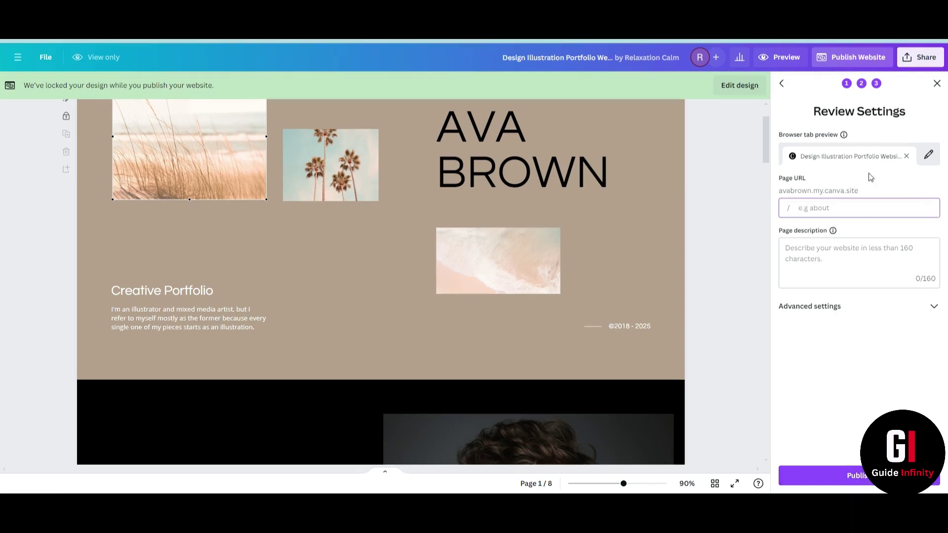
# Publish the portfolio from Review Settings and wait for the live beige home page
pyautogui.click(853, 477)
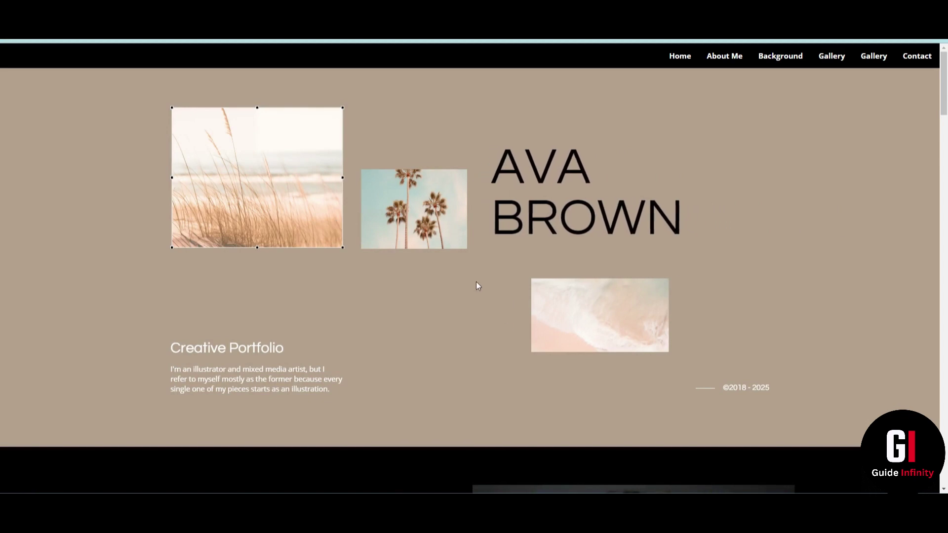
pyautogui.scroll(-5, 473, 285)
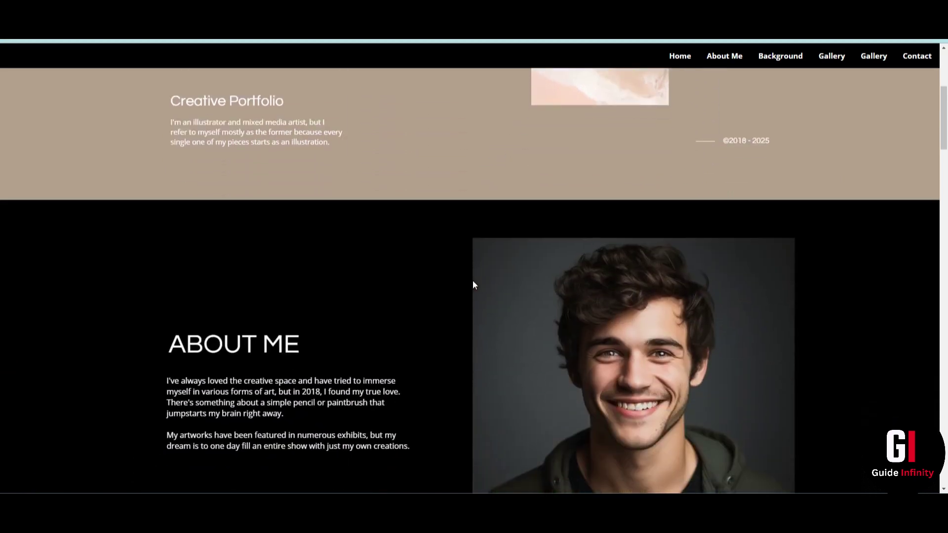
pyautogui.scroll(-8, 473, 285)
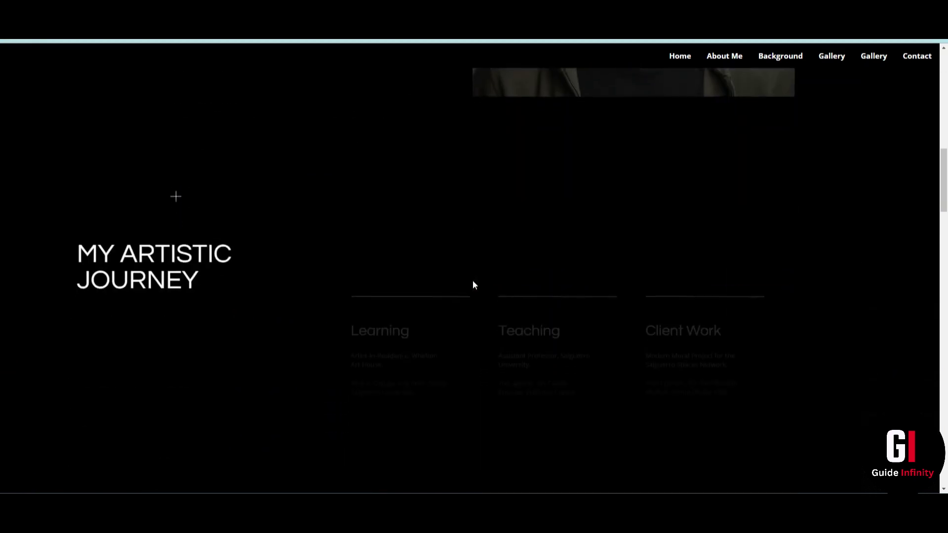
pyautogui.scroll(-8, 473, 285)
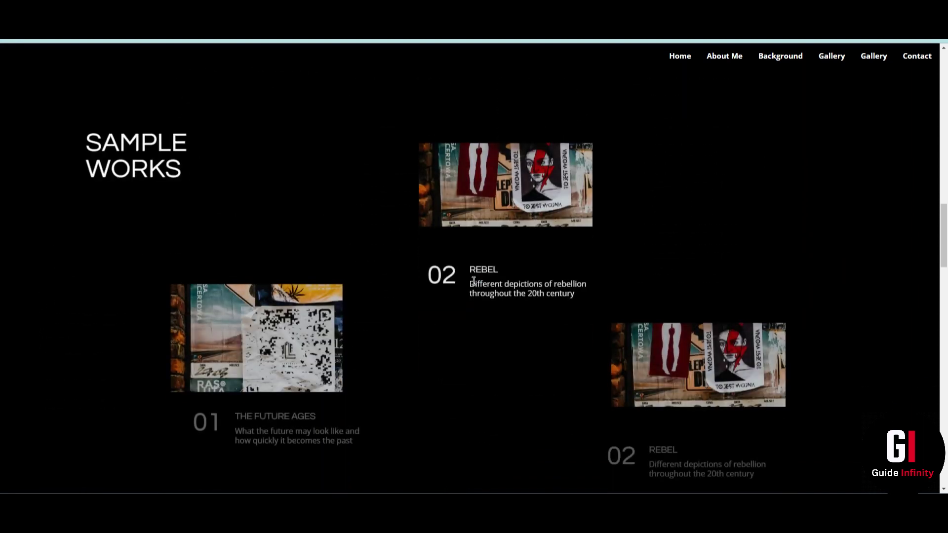
pyautogui.scroll(-1, 450, 296)
pyautogui.scroll(-1, 450, 299)
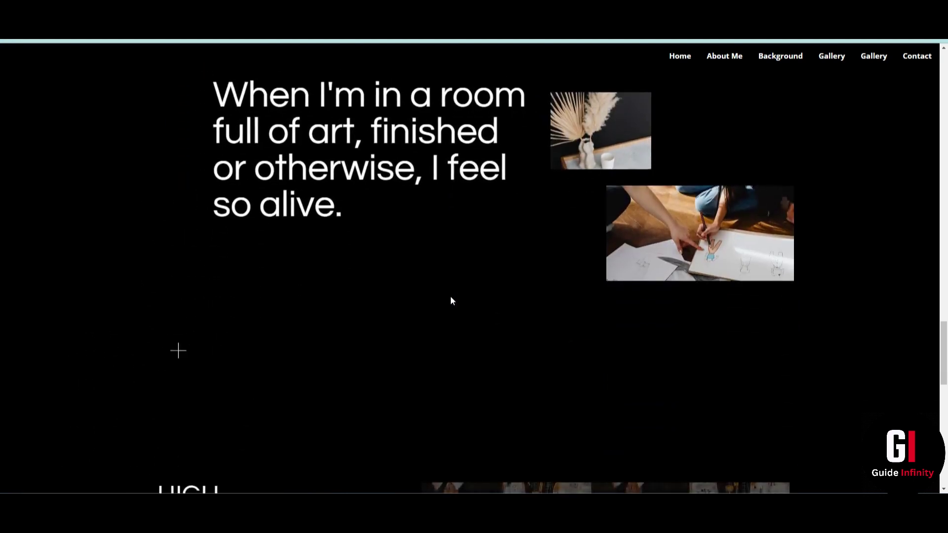
pyautogui.scroll(18, 451, 297)
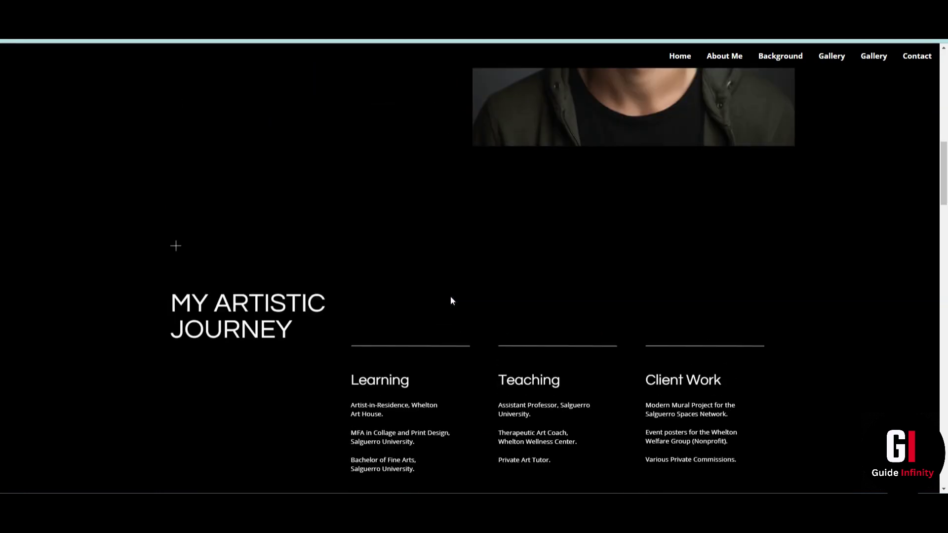
pyautogui.scroll(10, 451, 300)
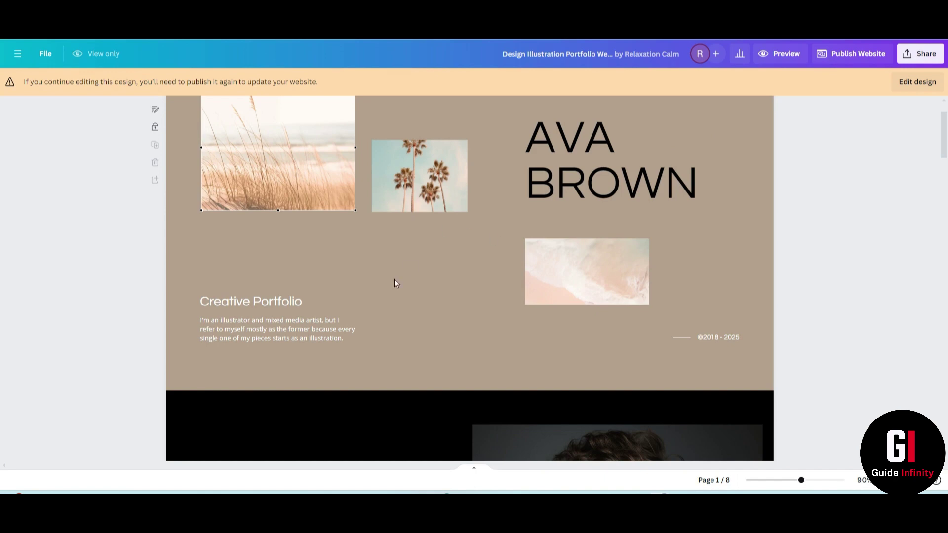
pyautogui.scroll(1, 305, 251)
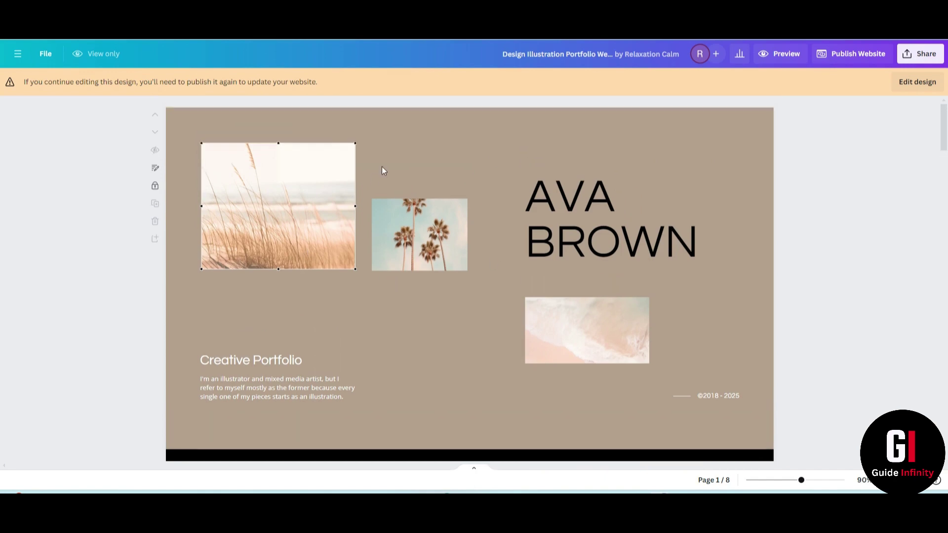